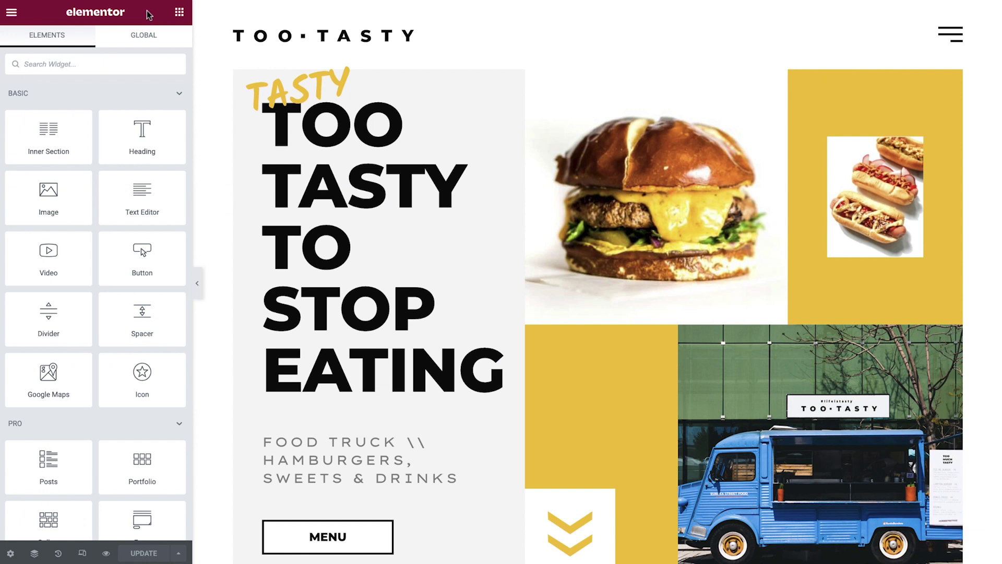
# Step: Preview the Too Tasty page at tablet and mobile widths, then open breakpoint settings (Mobile 767, Tablet 1024)
pyautogui.hotkey('ctrl', 'shift', 'm')
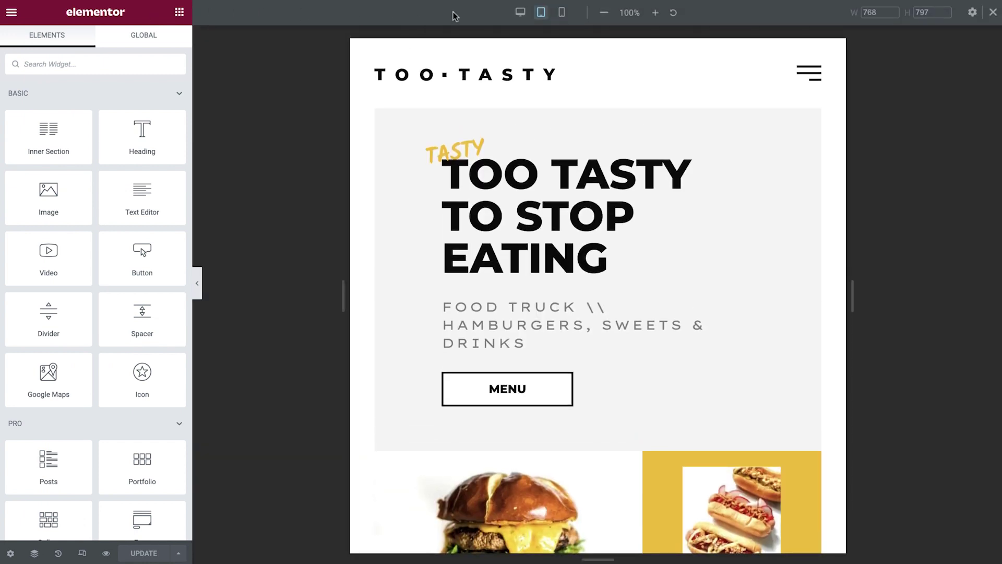
pyautogui.click(562, 13)
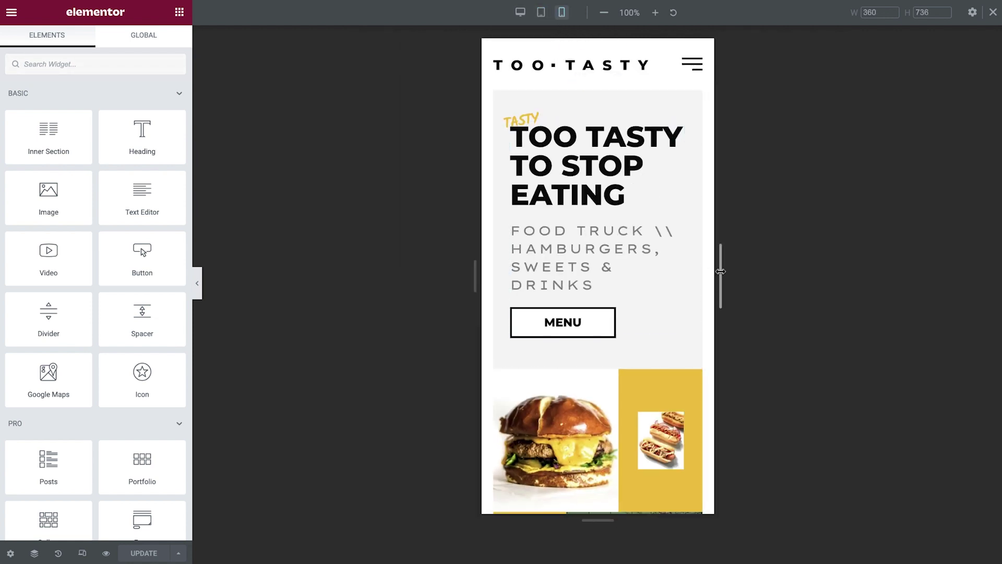
pyautogui.moveTo(720, 272); pyautogui.dragTo(823, 276)
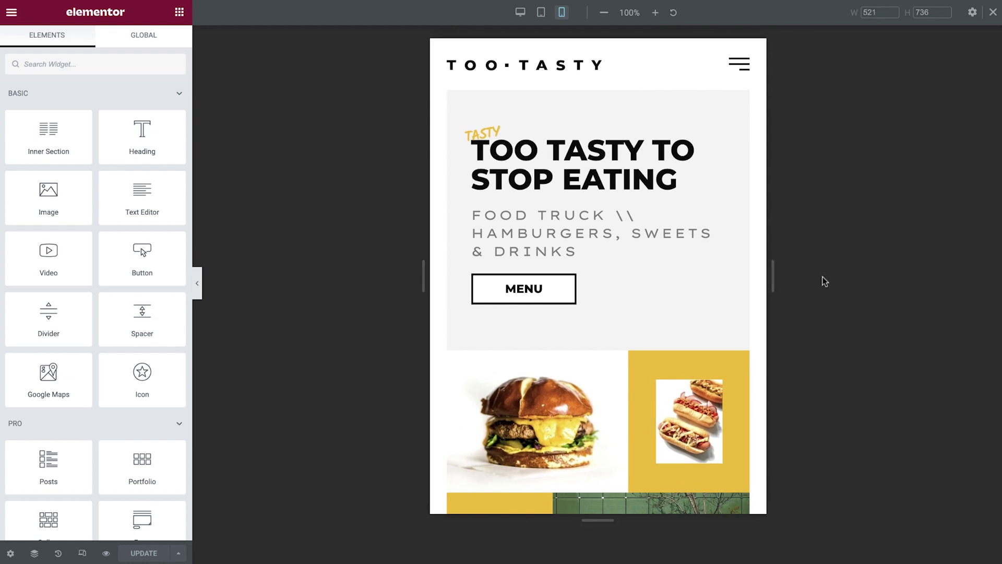
pyautogui.click(973, 13)
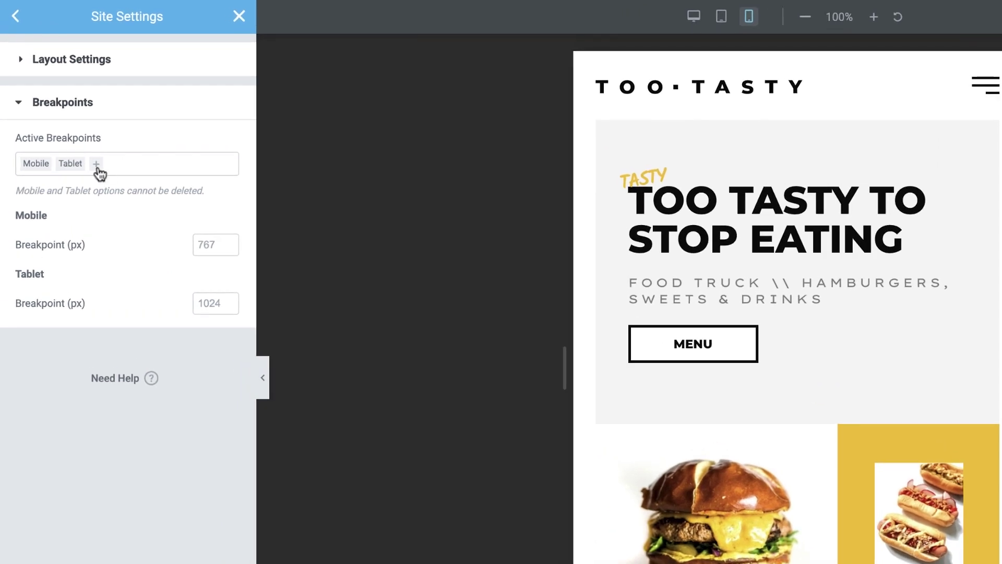
# Step: List the extra breakpoints available to add under Active Breakpoints
pyautogui.click(97, 165)
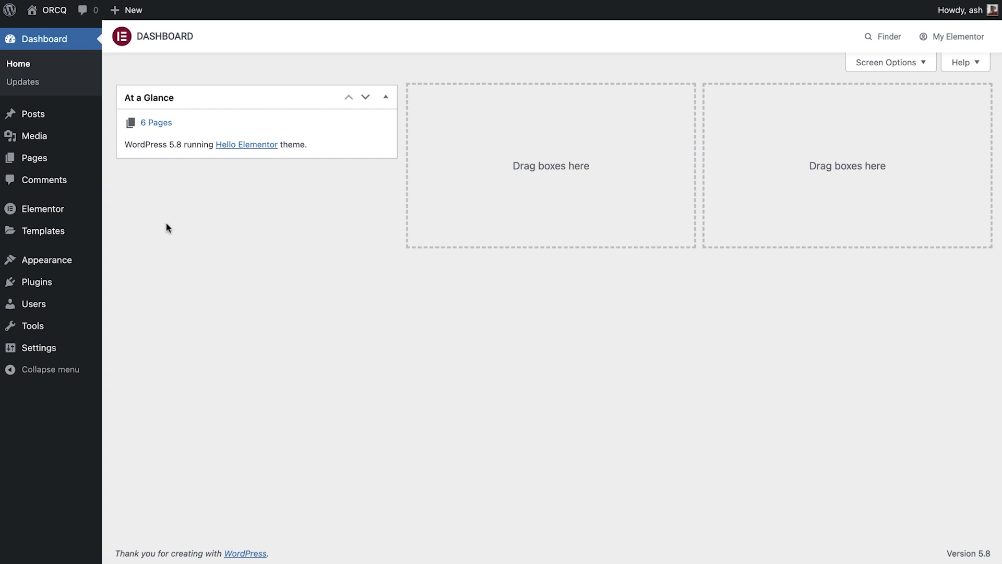
# Step: Set the Additional Custom Breakpoints experiment to Active in Elementor settings and save
pyautogui.moveTo(90, 214)
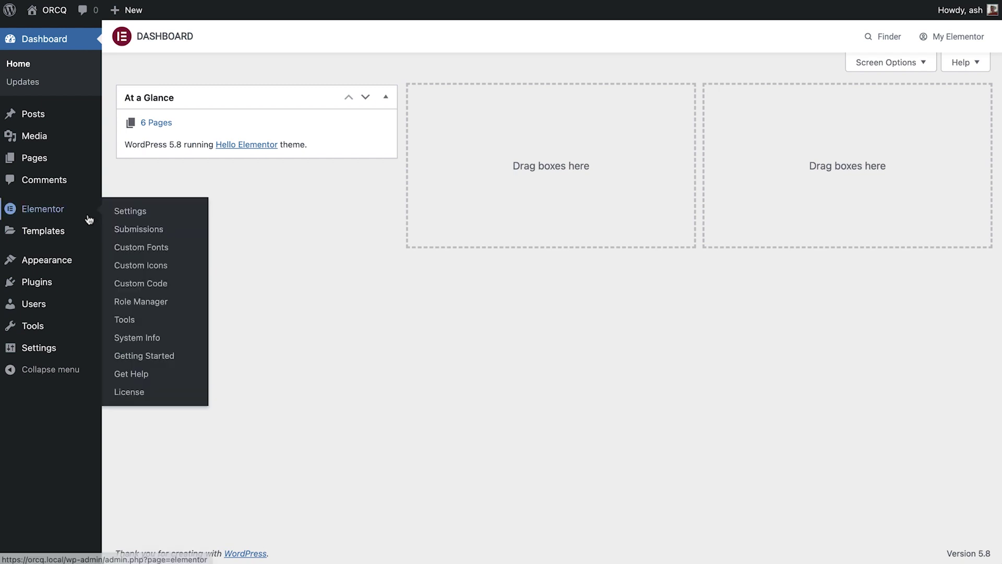
pyautogui.click(131, 211)
pyautogui.click(370, 85)
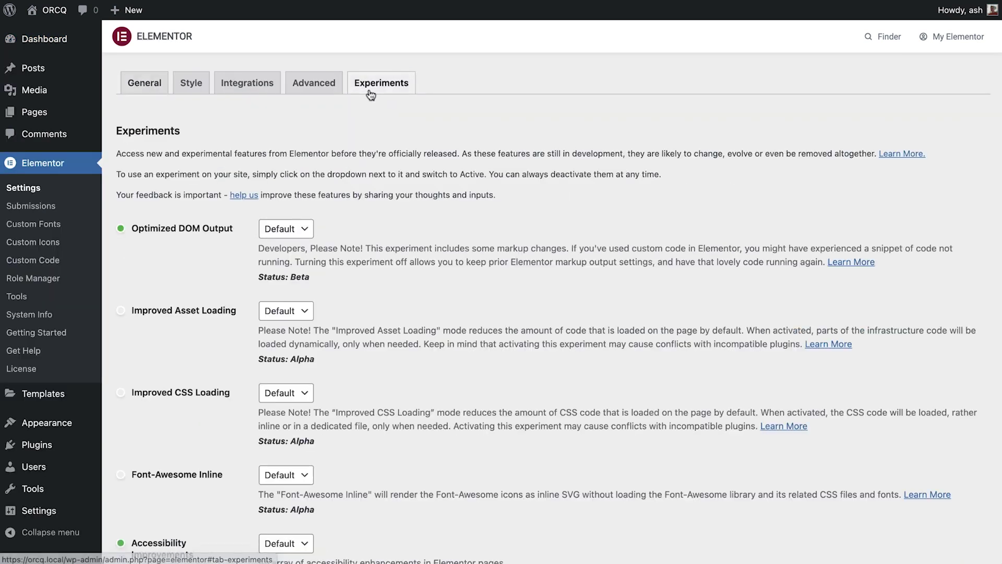
pyautogui.scroll(-1, 382, 106)
pyautogui.scroll(-10, 382, 105)
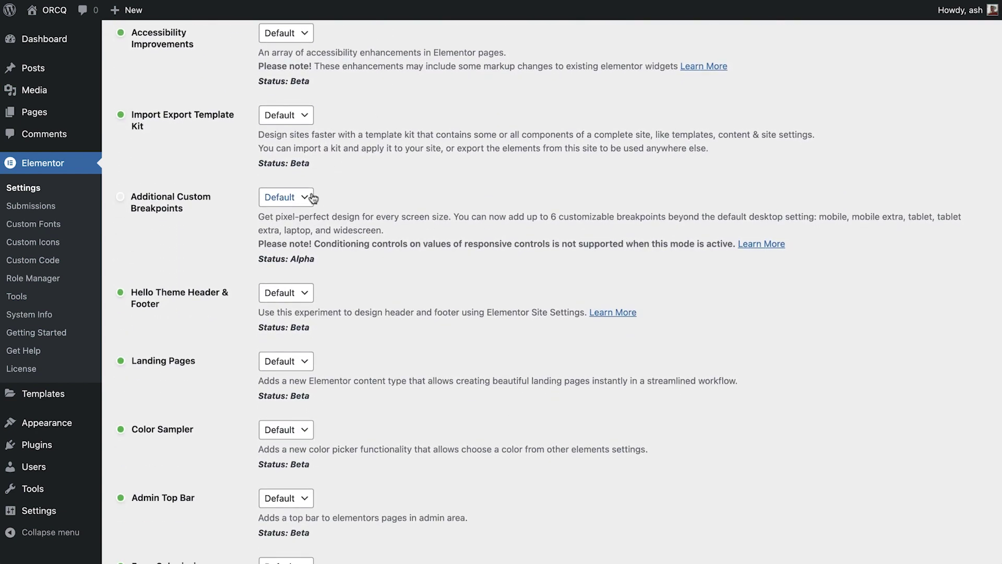
pyautogui.click(286, 196)
pyautogui.click(281, 213)
pyautogui.scroll(-5, 339, 252)
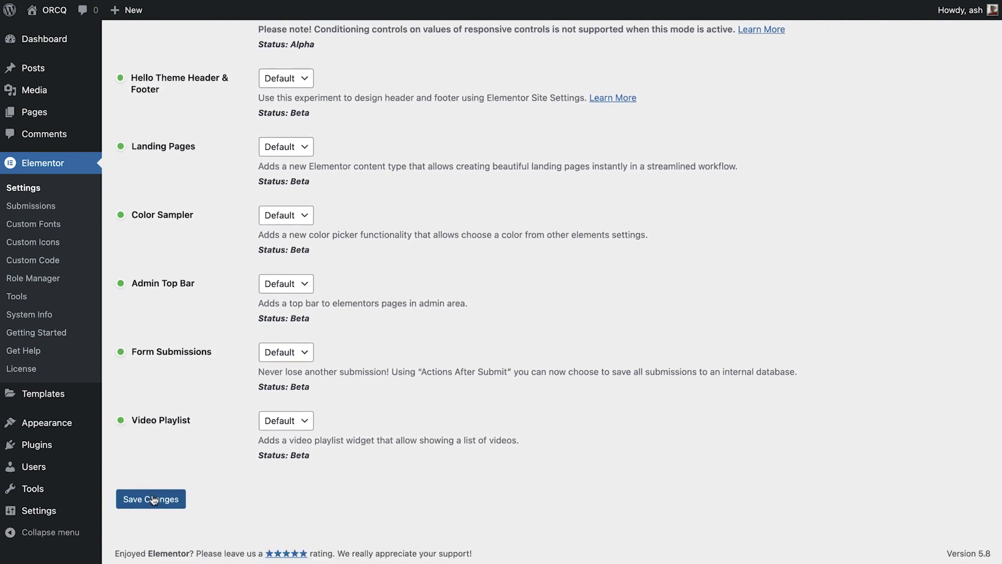
pyautogui.click(152, 498)
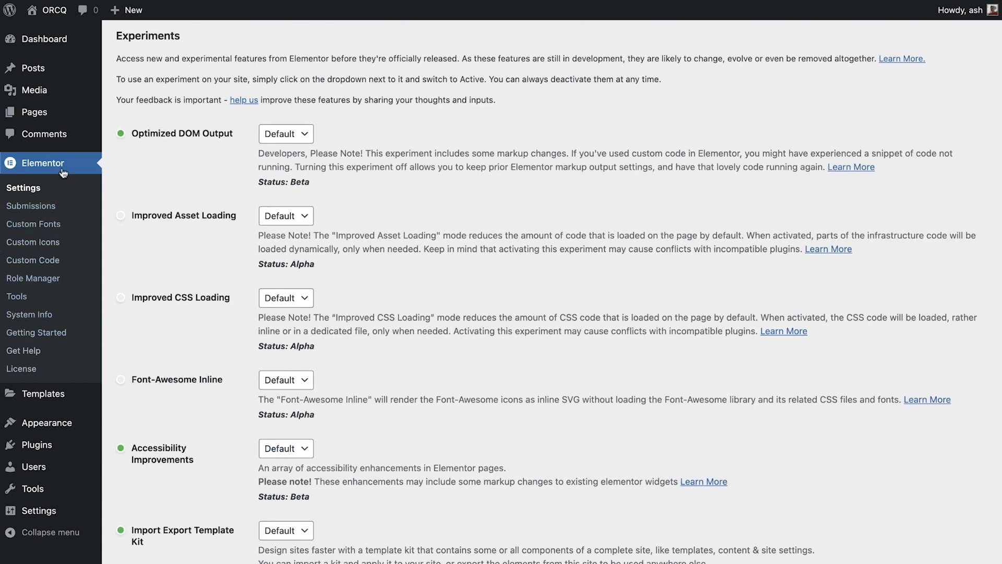
# Step: Open the Homepage from All Pages in the Elementor editor
pyautogui.moveTo(58, 121)
pyautogui.click(133, 115)
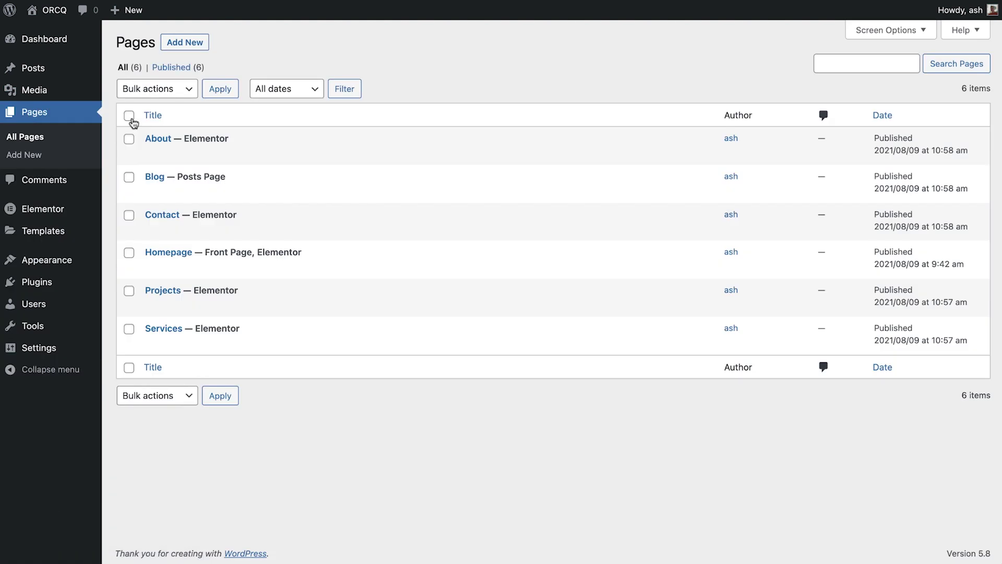
pyautogui.click(294, 268)
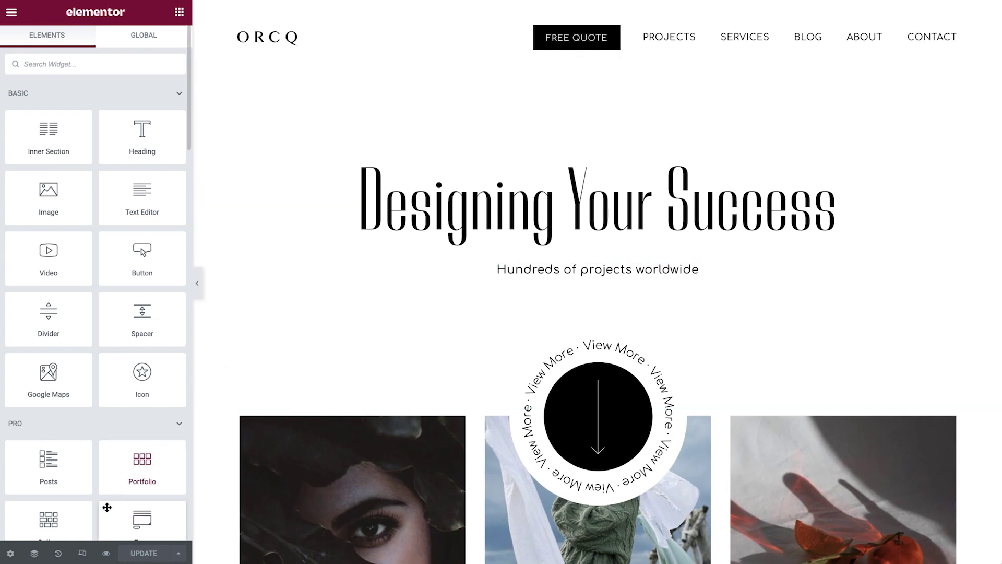
# Step: Preview the ORCQ homepage in responsive mode at tablet, then mobile (360 × 736) width
pyautogui.click(82, 553)
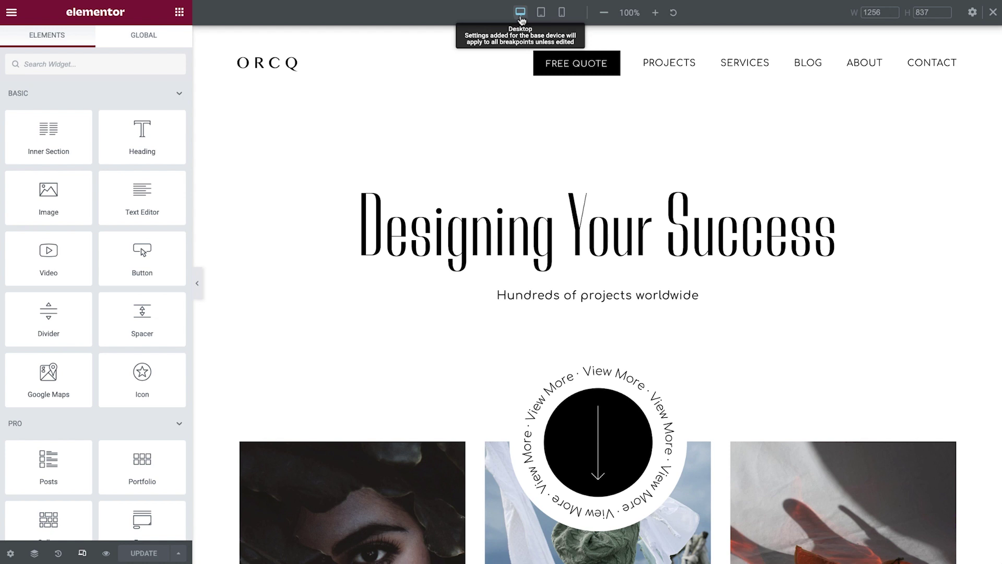
pyautogui.click(541, 16)
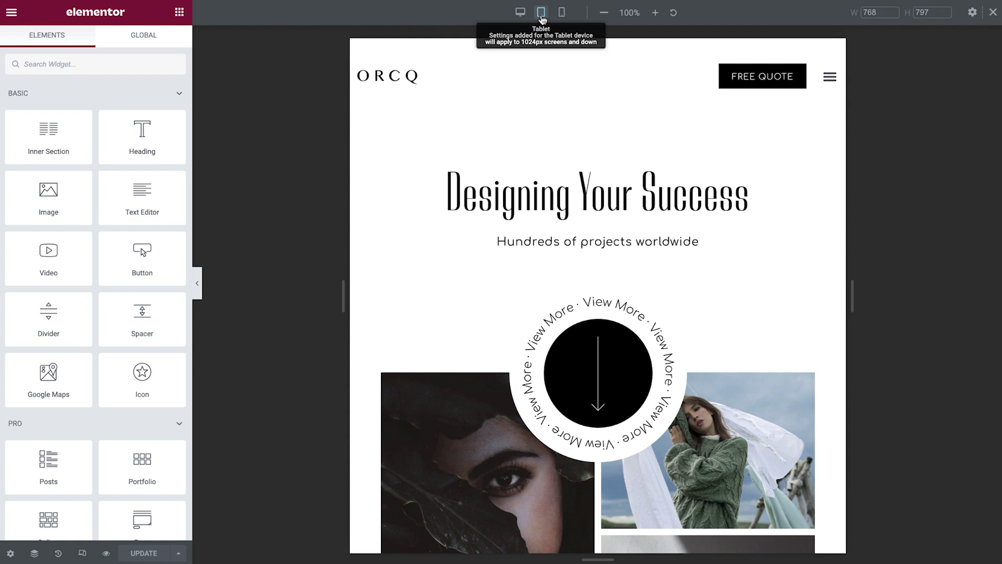
pyautogui.click(562, 16)
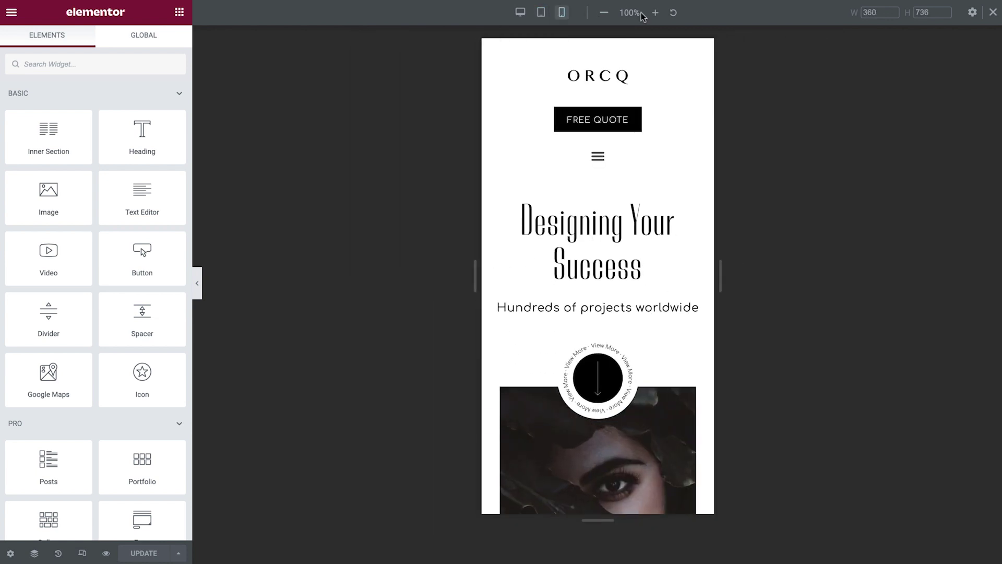
# Step: Reach Site Settings > Layout > Breakpoints and list the breakpoints that can be added
pyautogui.click(972, 12)
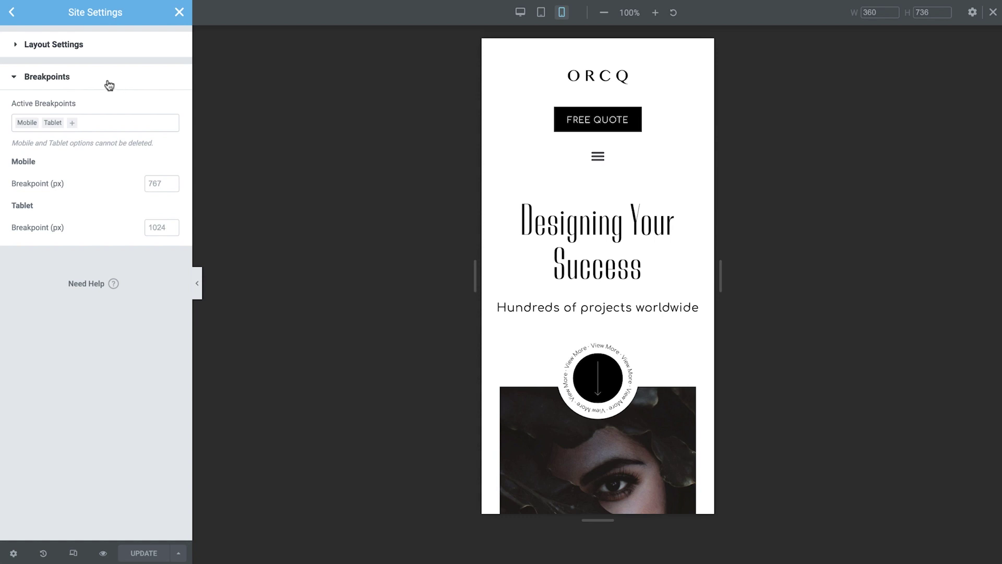
pyautogui.click(13, 15)
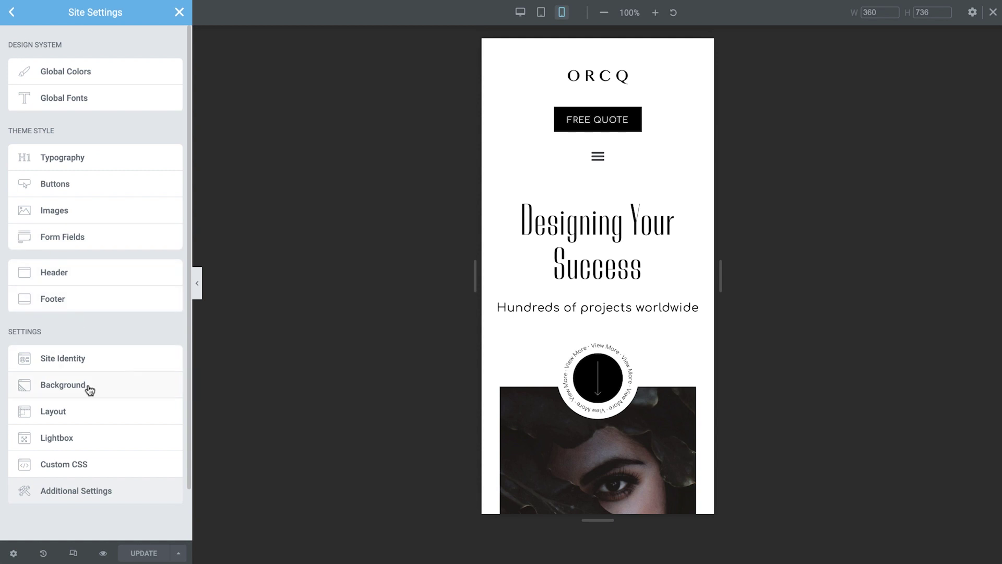
pyautogui.click(90, 415)
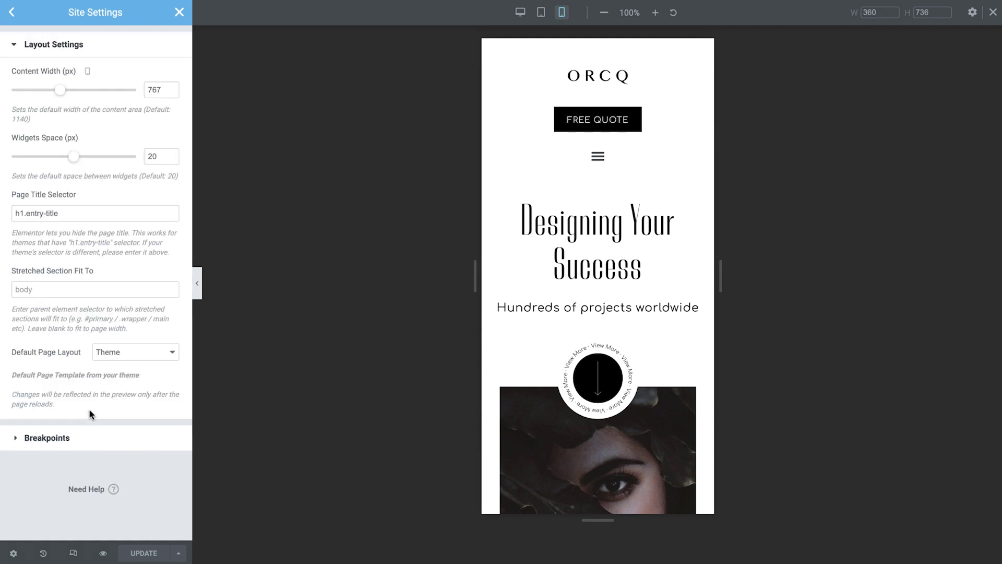
pyautogui.click(89, 441)
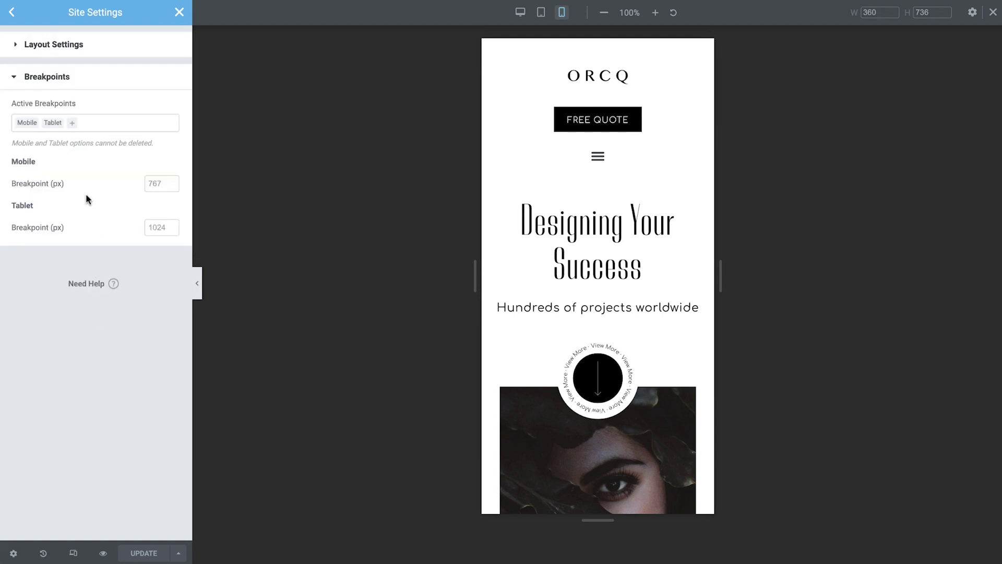
pyautogui.click(73, 123)
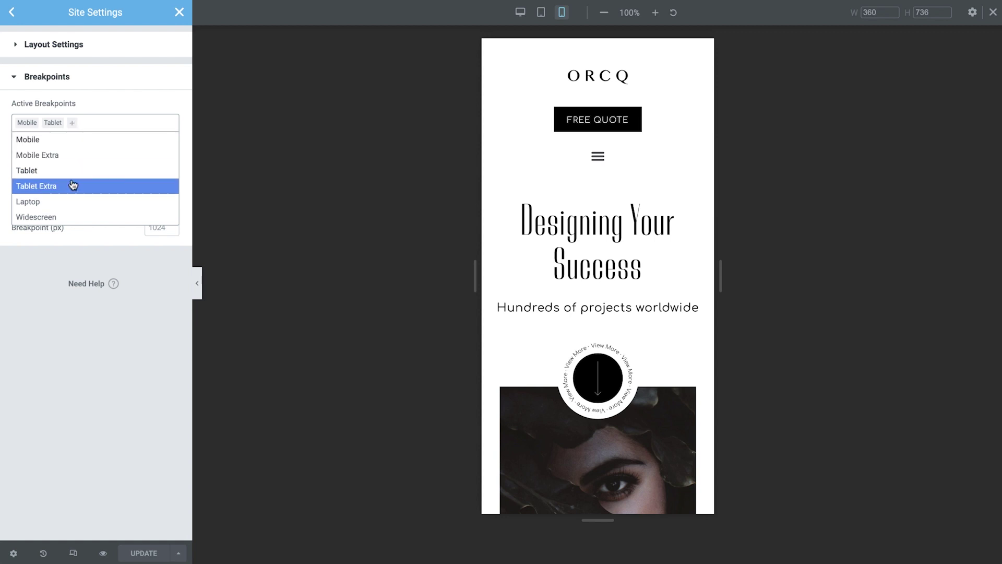
# Step: Add the Widescreen and Mobile Extra breakpoints, removing the briefly added Tablet Extra
pyautogui.click(71, 218)
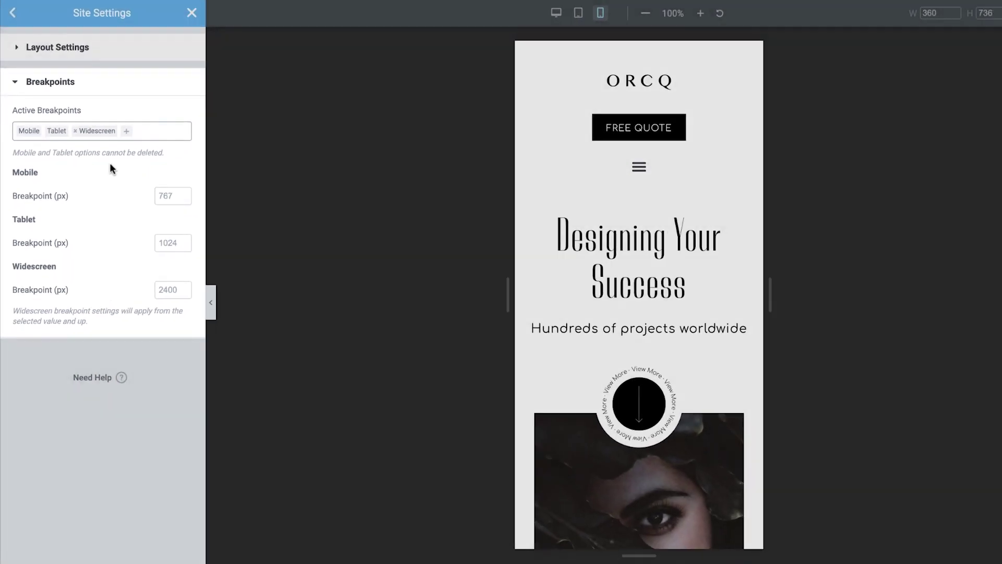
pyautogui.click(158, 163)
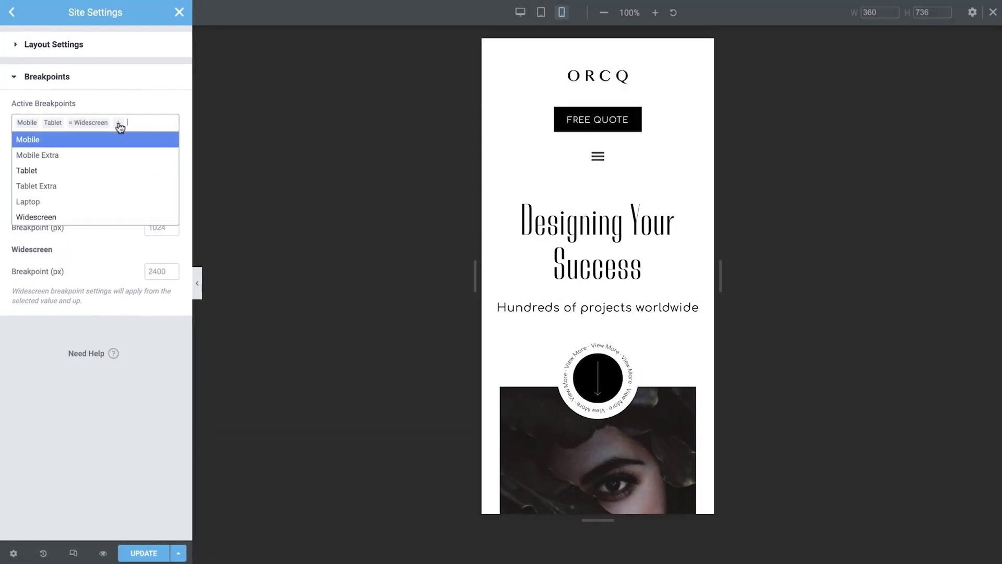
pyautogui.click(99, 185)
pyautogui.click(164, 124)
pyautogui.click(136, 167)
pyautogui.click(119, 123)
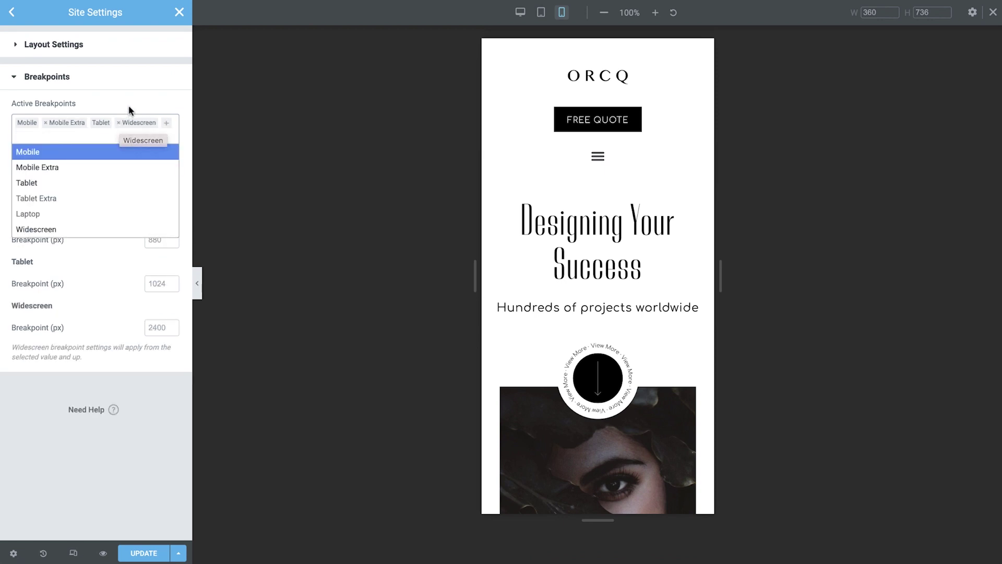
pyautogui.click(133, 114)
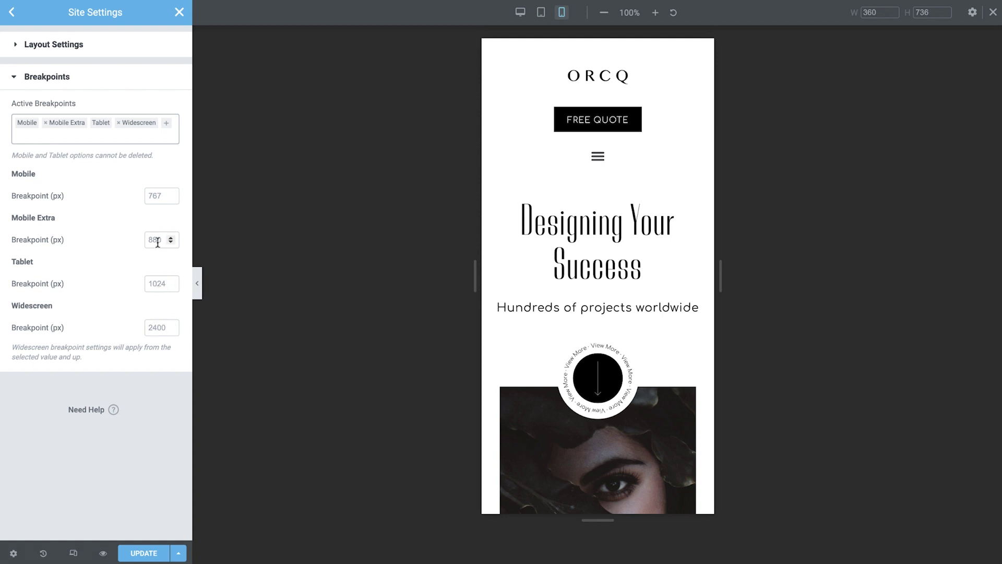
# Step: Set the Mobile Extra breakpoint to 890 px, with the mobile preview widened to 402 px
pyautogui.click(158, 196)
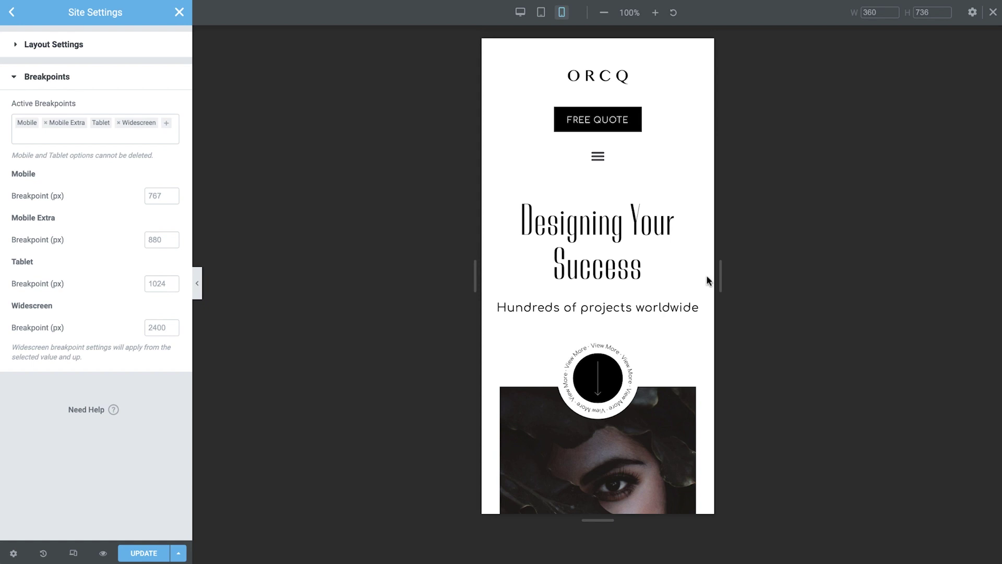
pyautogui.moveTo(719, 277); pyautogui.dragTo(995, 278)
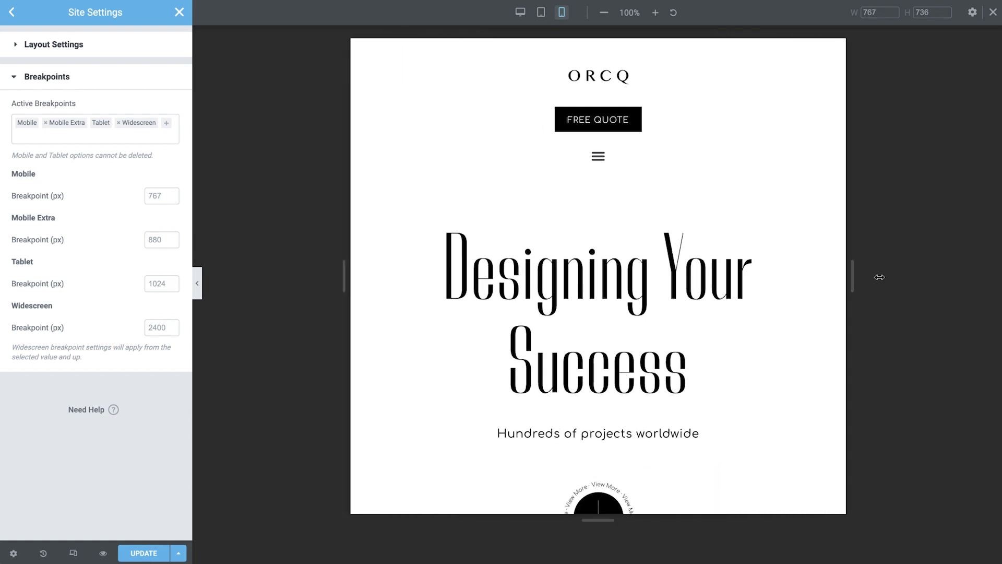
pyautogui.click(164, 242)
# Step: Save the breakpoints, reload the editor, and show Widescreen and Mobile Extra preview devices
pyautogui.click(132, 551)
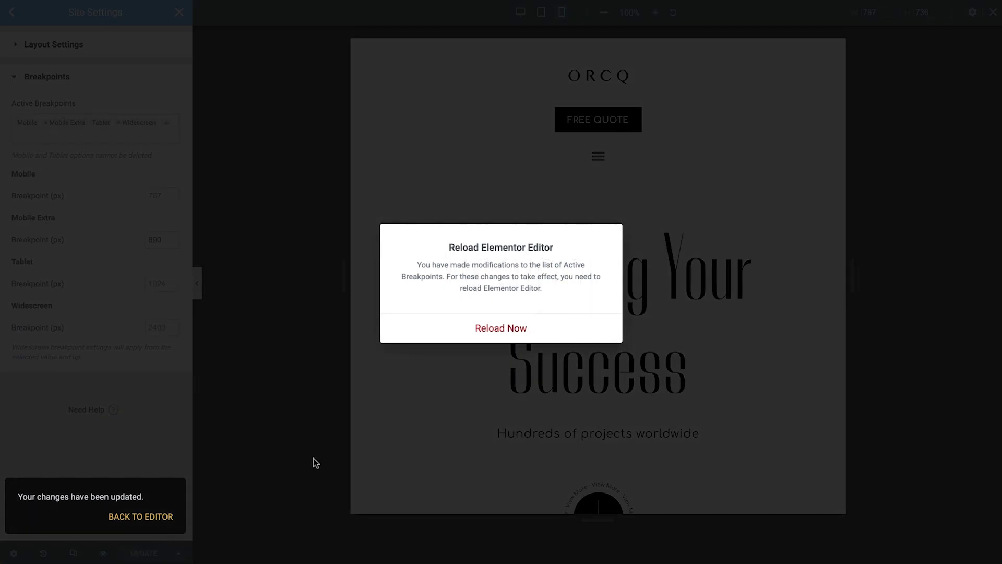
pyautogui.click(502, 337)
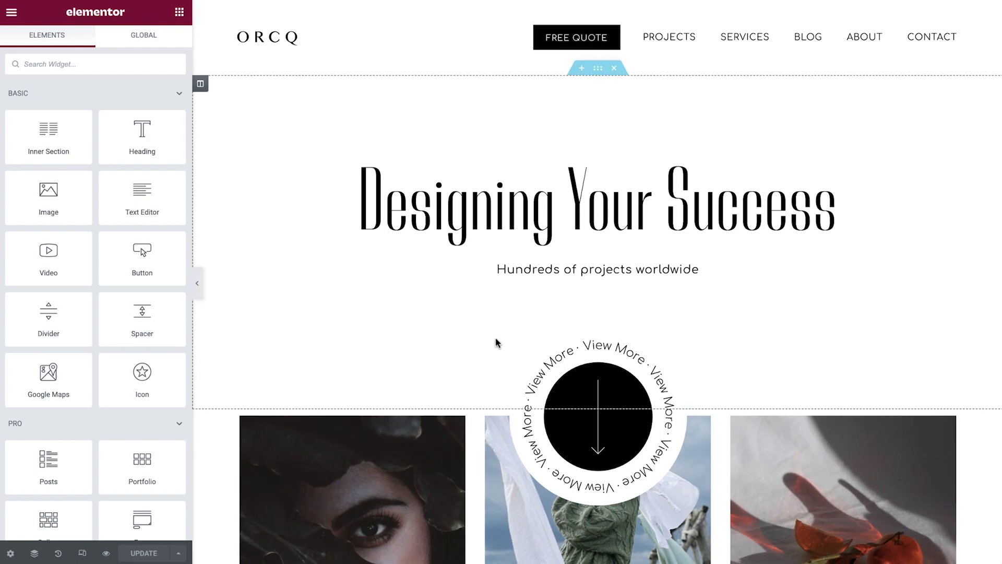
pyautogui.click(83, 554)
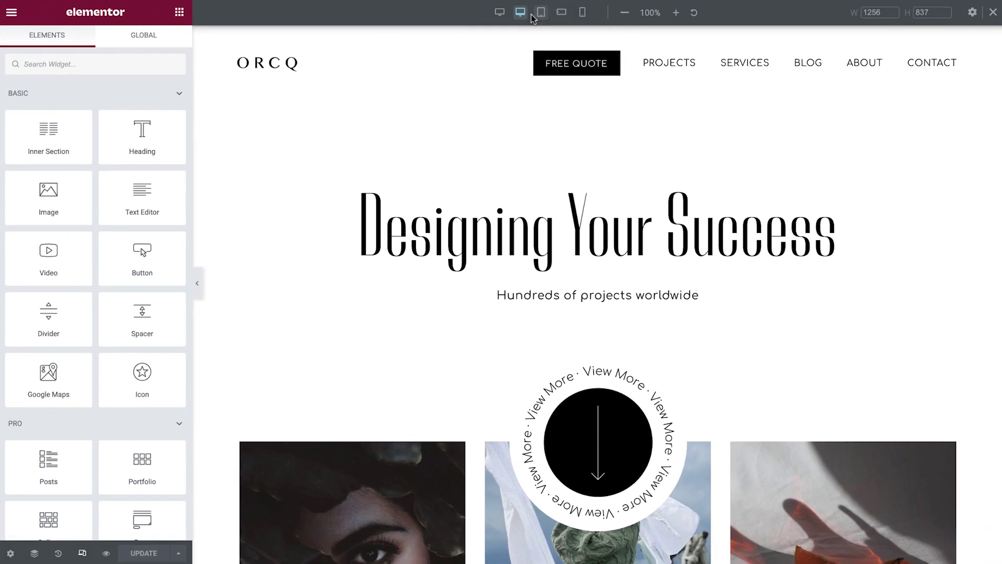
# Step: Preview the homepage on the Widescreen device at 2400 px, zoomed out to 50%
pyautogui.click(500, 12)
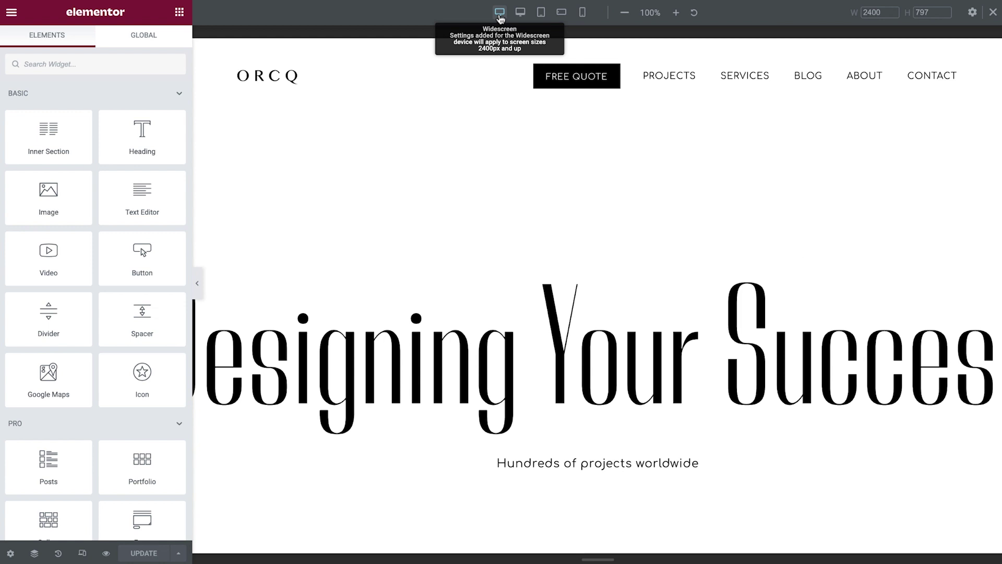
pyautogui.click(623, 12)
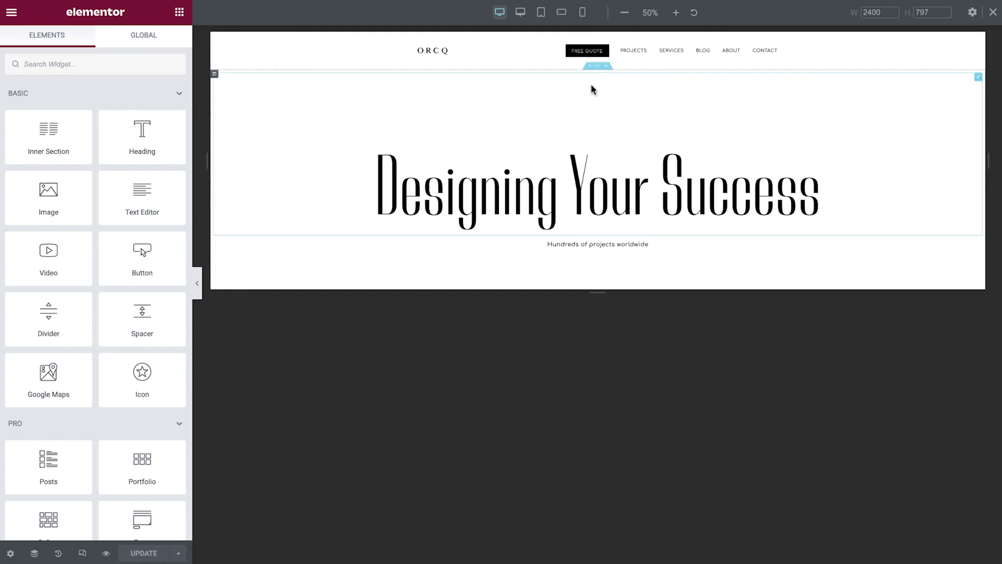
# Step: Set the 'Designing Your Success' heading's widescreen typography size to 7.3 vw, down from 11
pyautogui.click(530, 190)
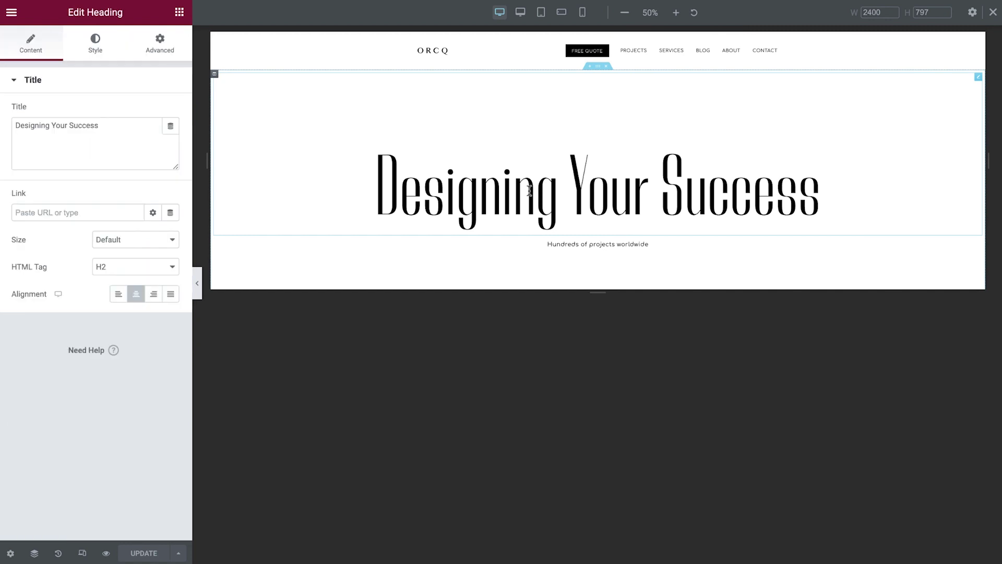
pyautogui.click(98, 52)
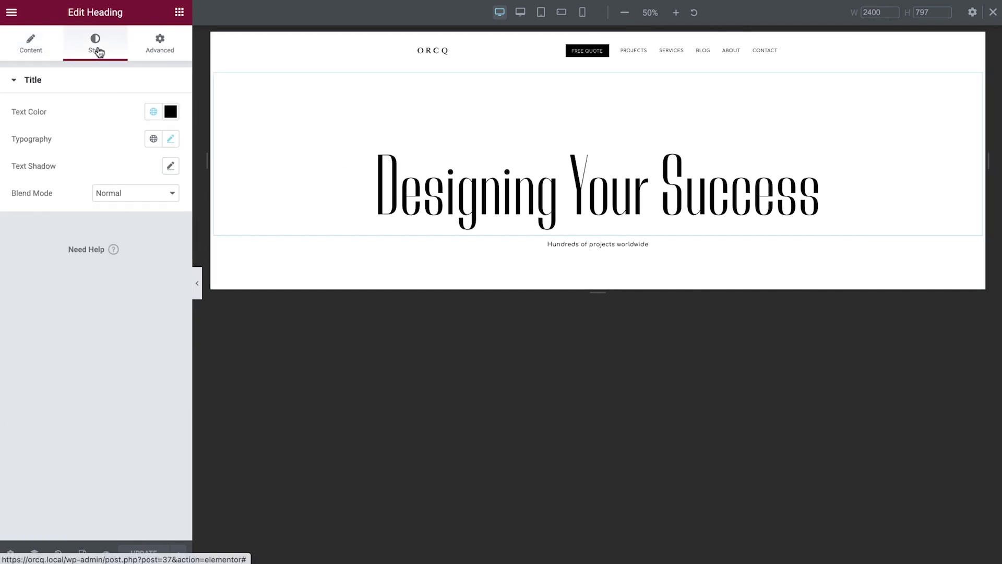
pyautogui.click(170, 140)
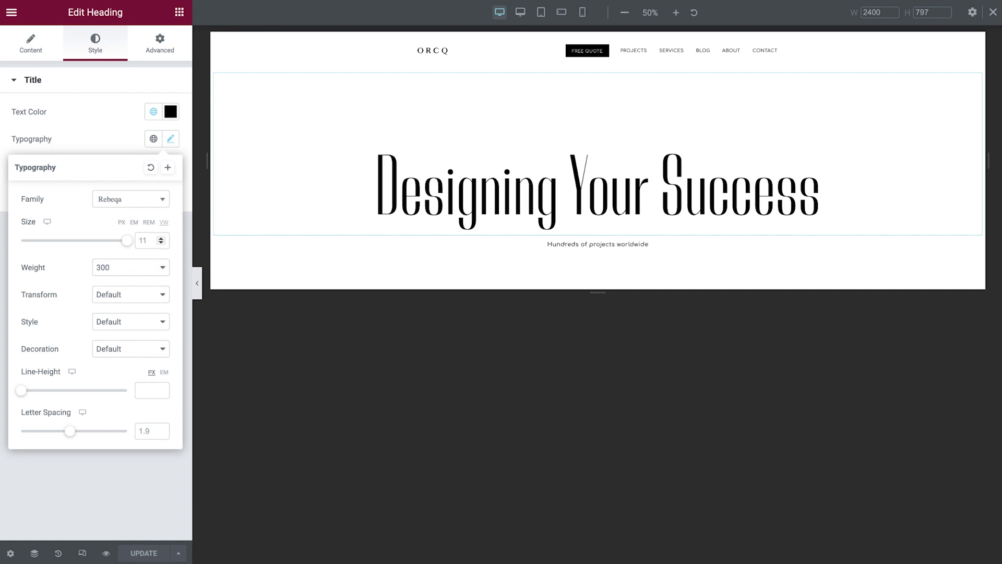
pyautogui.write('7.3')
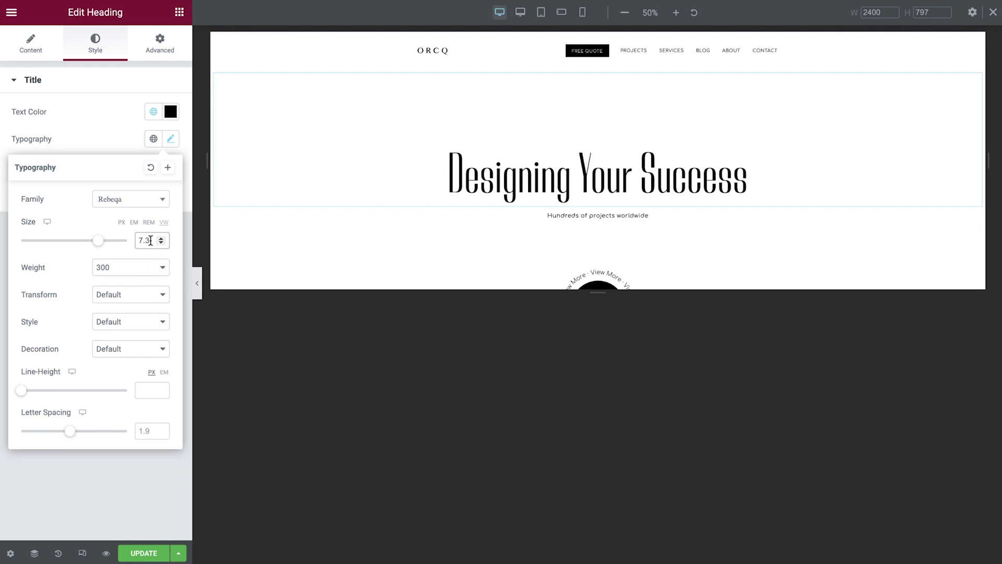
pyautogui.click(125, 146)
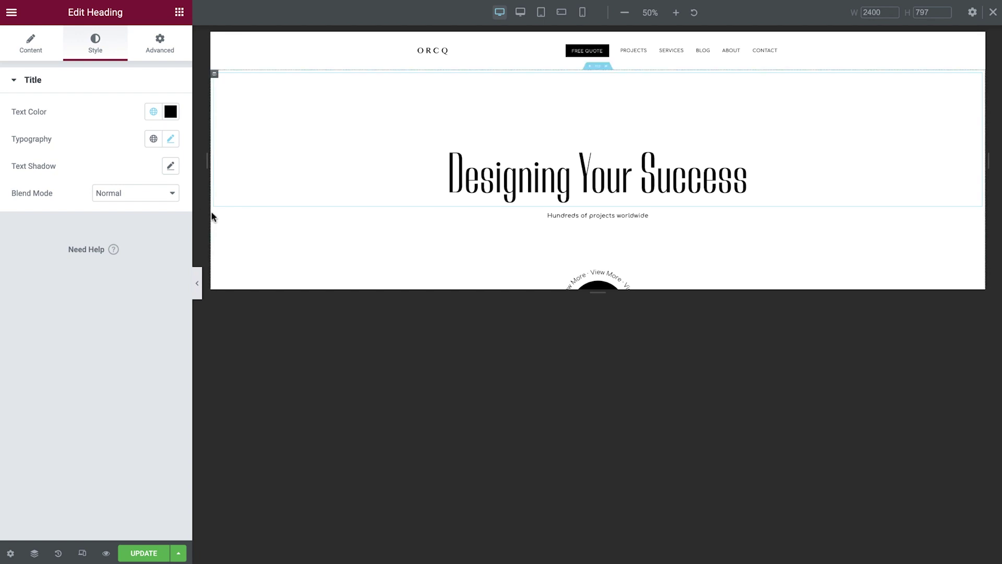
# Step: Give the image gallery unlinked widescreen margins of 20% on the right and left
pyautogui.scroll(-5, 212, 216)
pyautogui.scroll(-2, 212, 216)
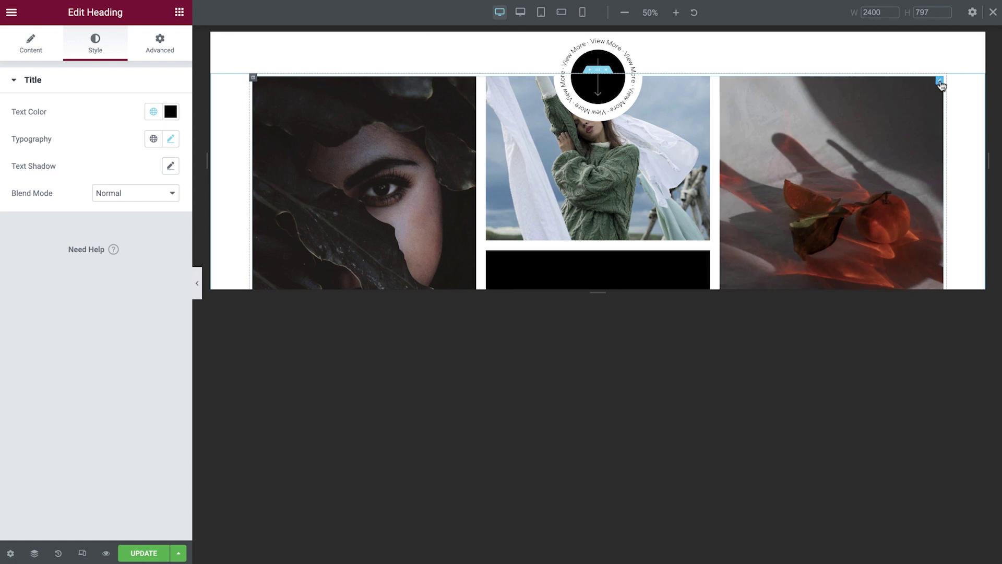
pyautogui.click(939, 81)
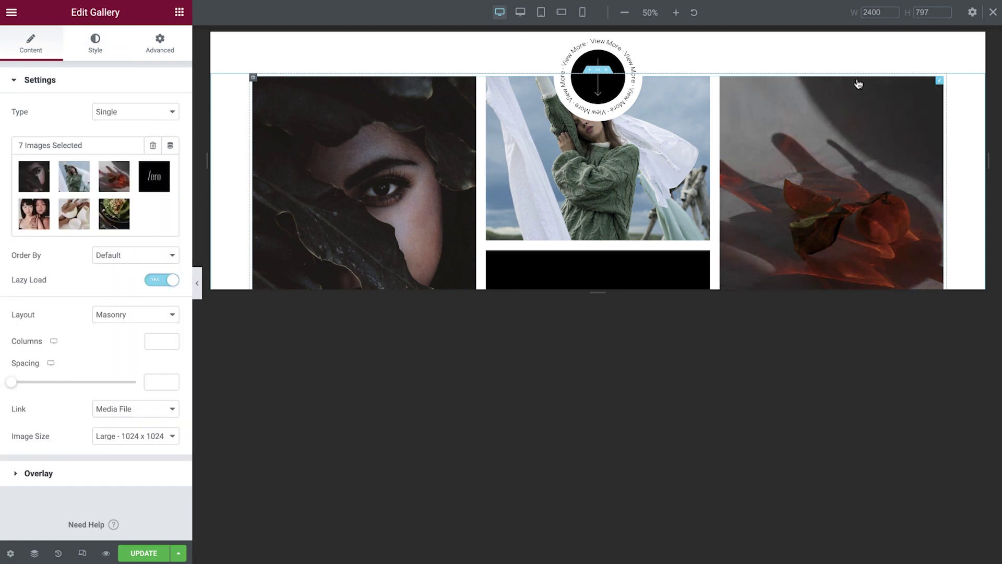
pyautogui.click(160, 42)
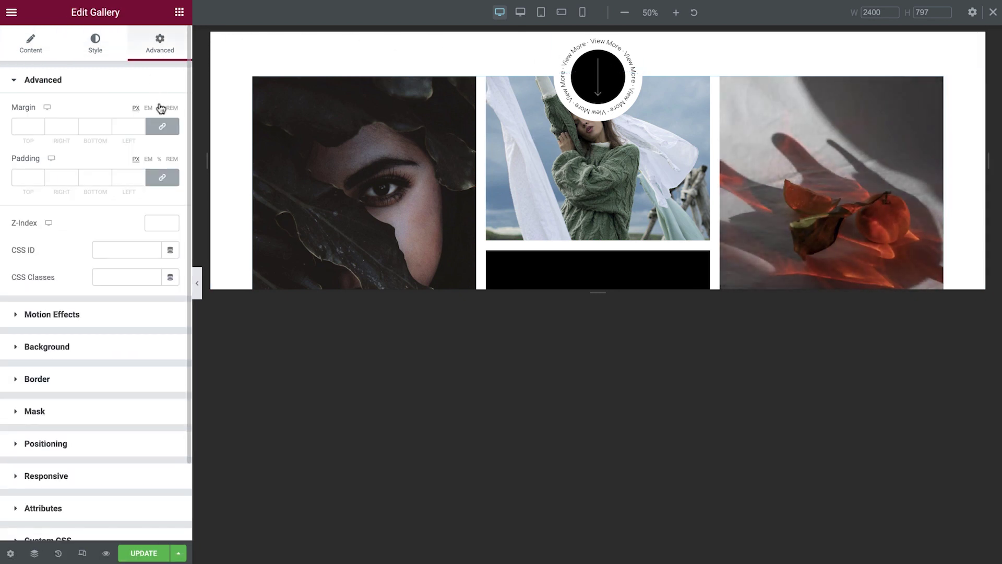
pyautogui.click(160, 108)
pyautogui.click(162, 126)
pyautogui.click(55, 126)
pyautogui.write('20')
pyautogui.click(121, 126)
pyautogui.write('20')
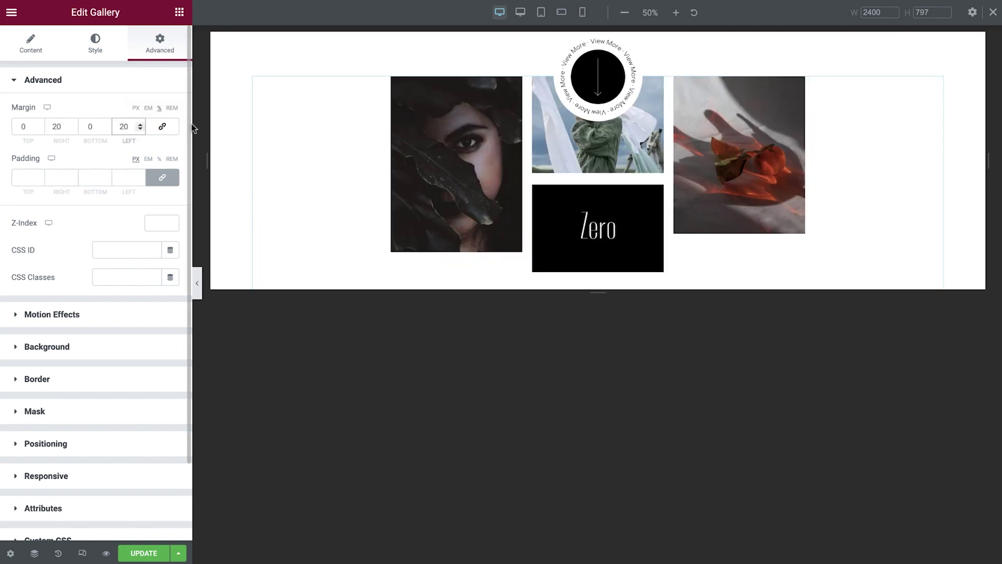
pyautogui.scroll(3, 222, 117)
pyautogui.scroll(2, 221, 114)
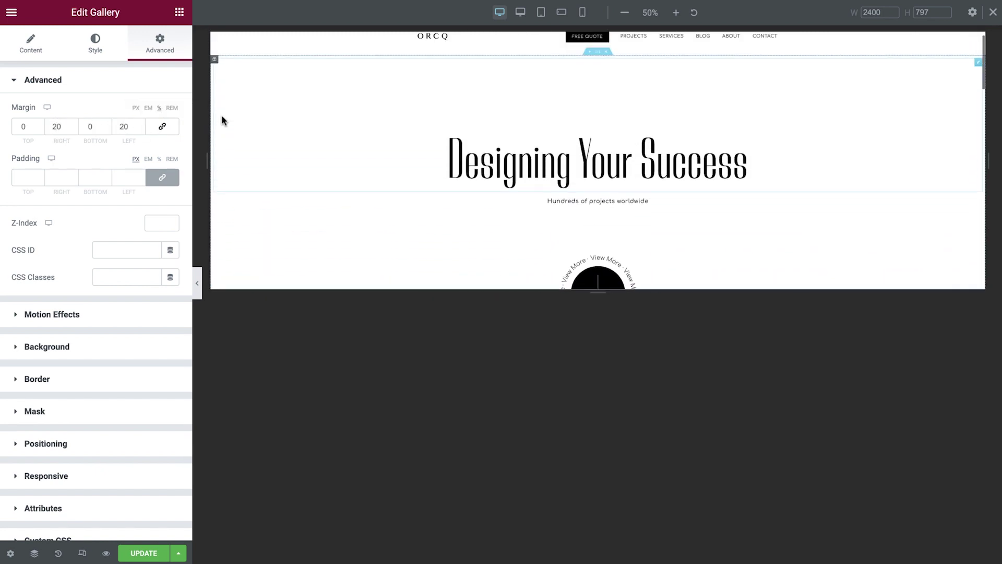
# Step: Return the preview to desktop width at 100% zoom, confirm the heading size is 11, and save
pyautogui.click(520, 12)
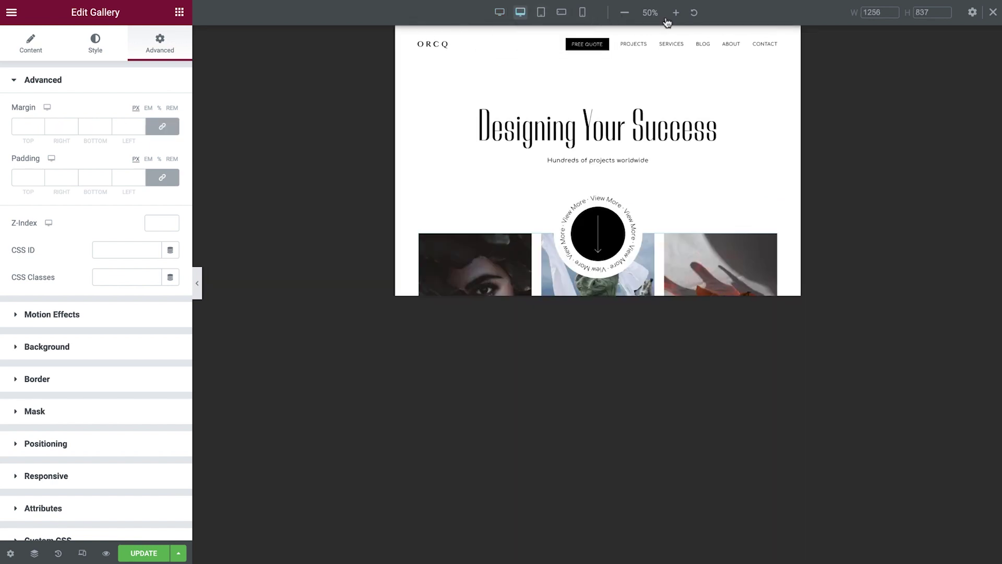
pyautogui.click(694, 15)
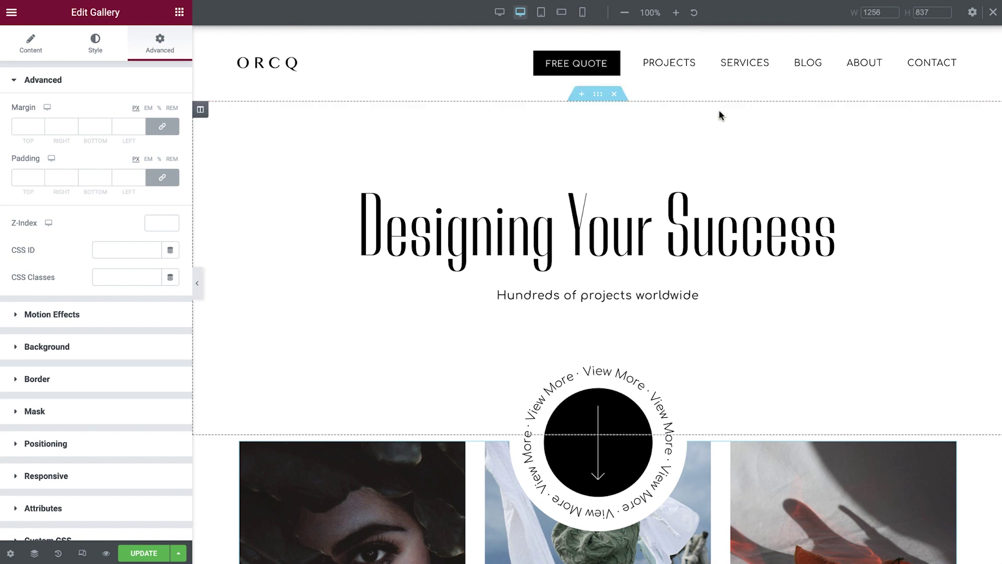
pyautogui.click(734, 229)
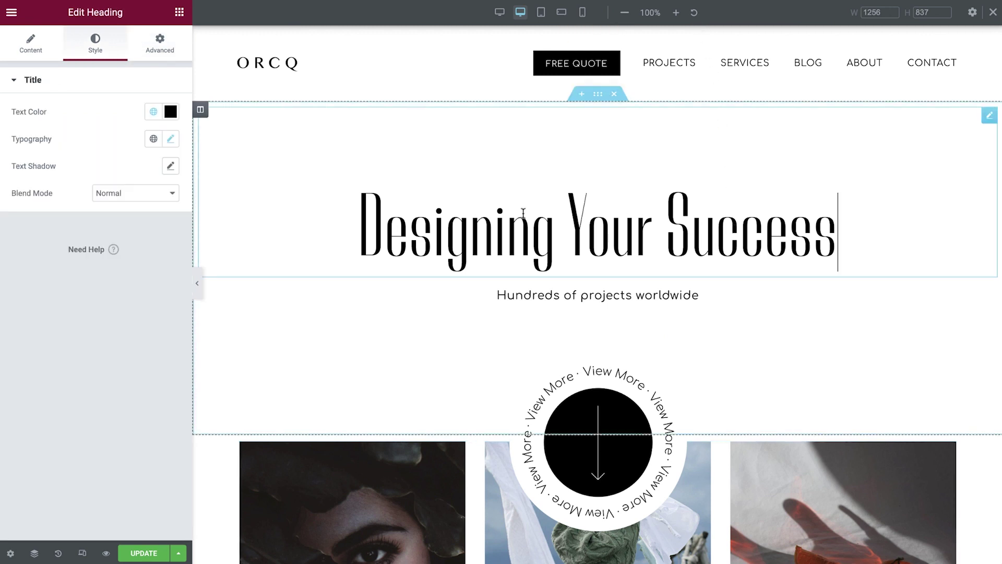
pyautogui.click(170, 140)
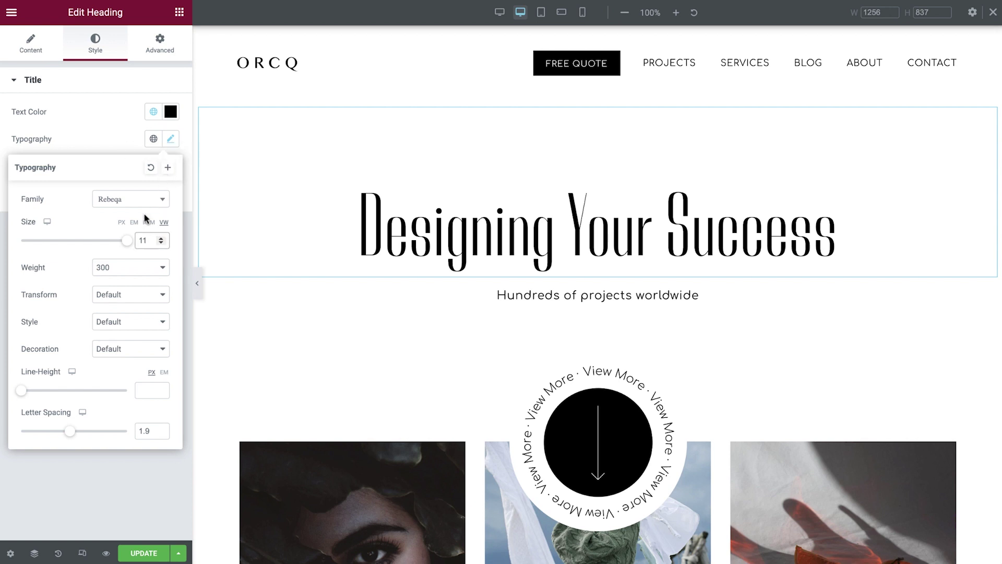
pyautogui.click(115, 146)
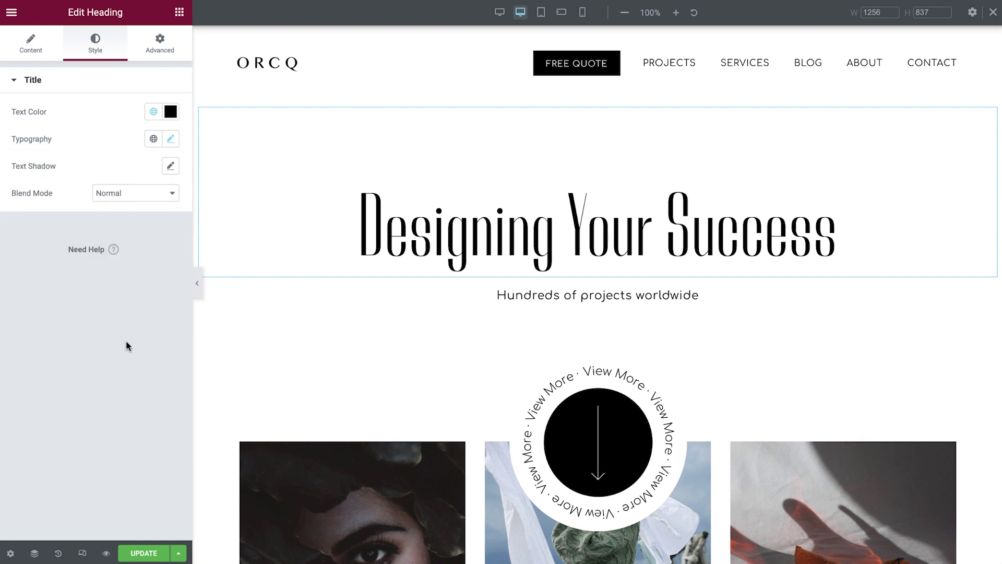
pyautogui.click(144, 555)
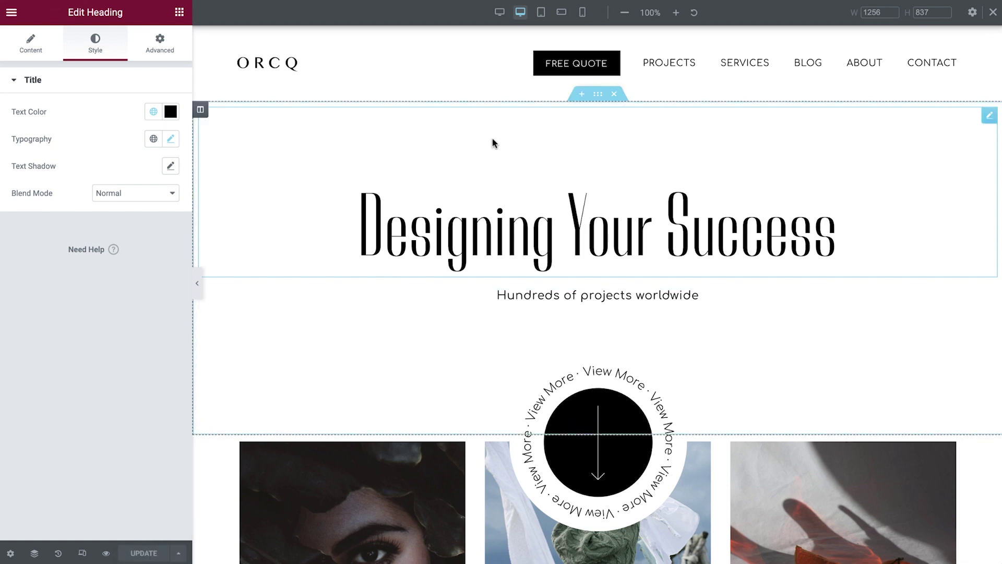
# Step: In the header template on tablet, set the FREE QUOTE column width to 60% and the menu column to 5%
pyautogui.click(581, 38)
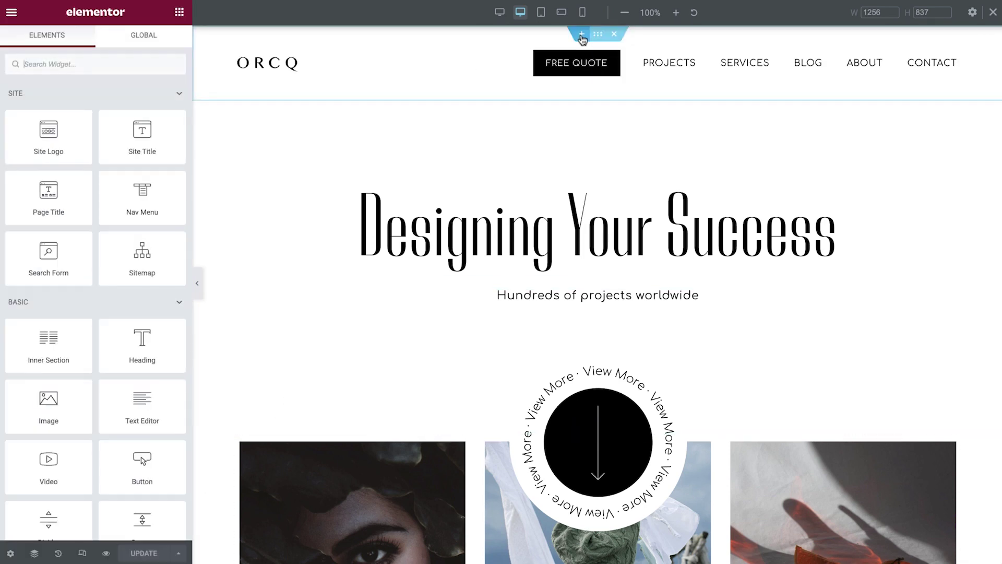
pyautogui.click(541, 13)
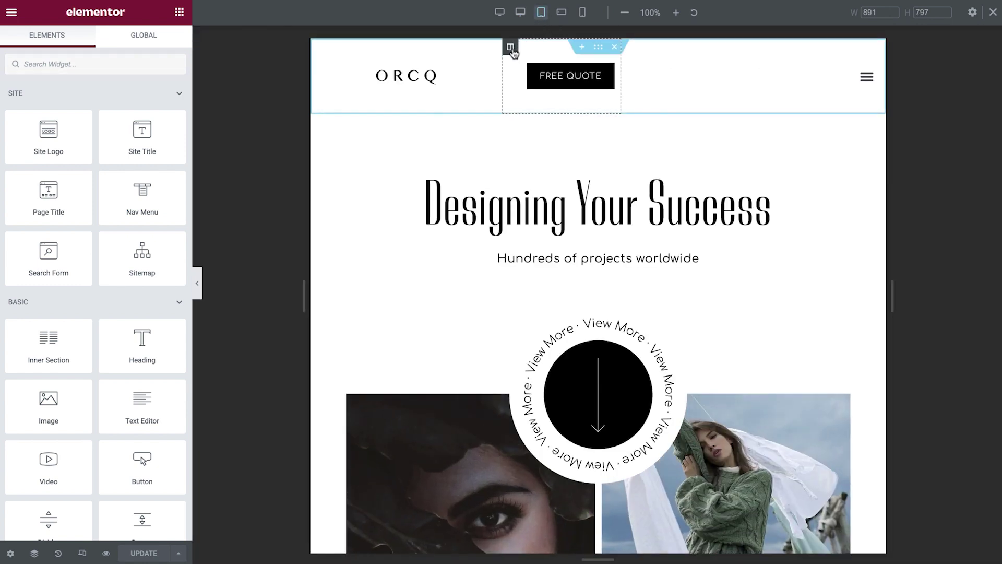
pyautogui.click(511, 48)
pyautogui.click(155, 108)
pyautogui.write('60')
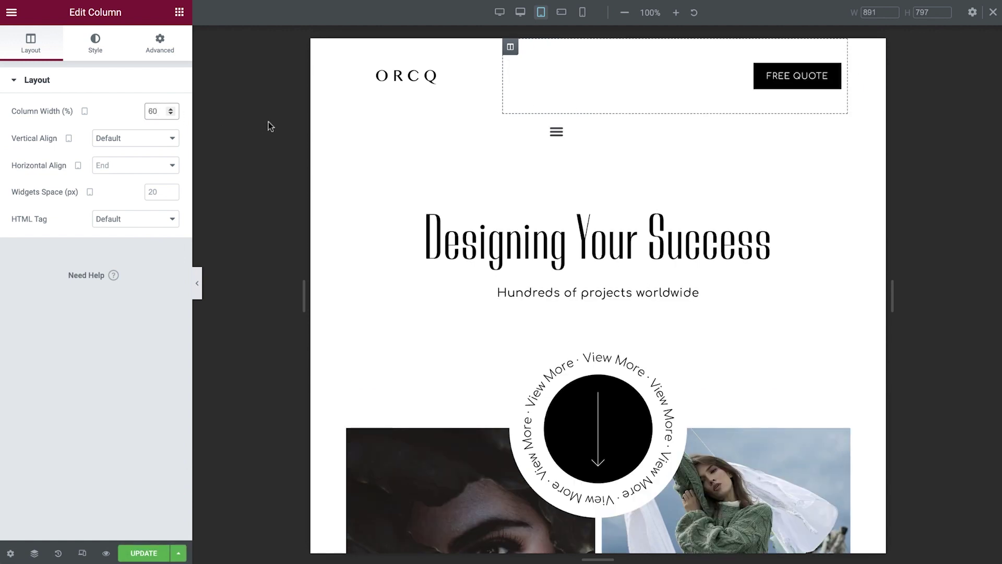
pyautogui.click(318, 122)
pyautogui.click(158, 111)
pyautogui.write('5')
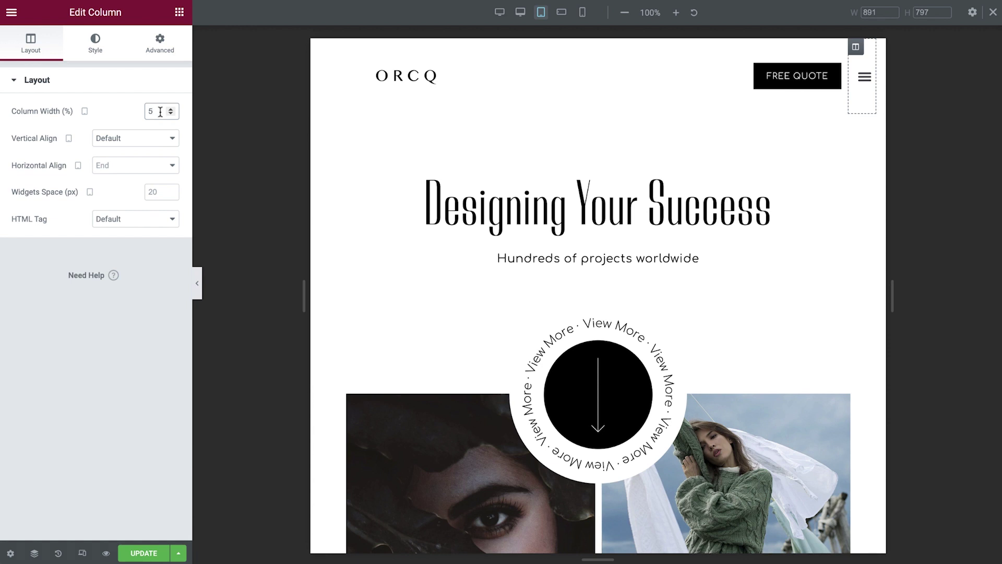
pyautogui.click(562, 14)
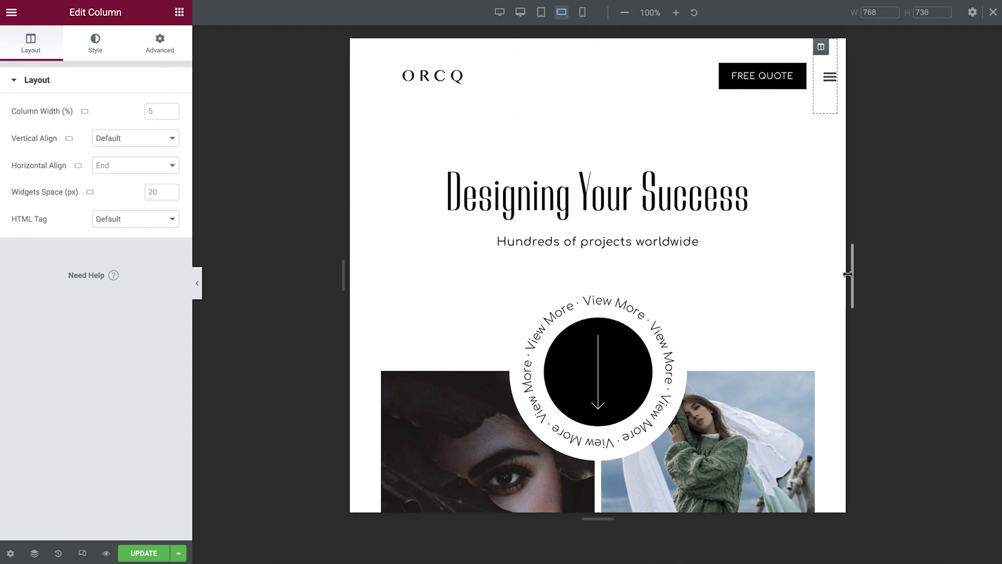
# Step: Test the header at an 890 px preview, set the width back to 768 px, and save
pyautogui.moveTo(847, 274); pyautogui.dragTo(938, 274)
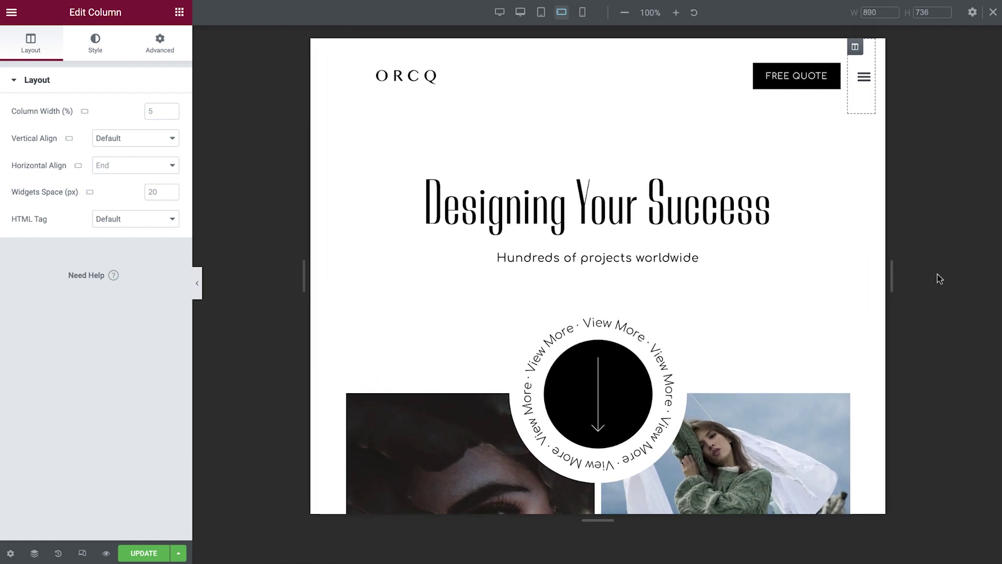
pyautogui.doubleClick(881, 13)
pyautogui.write('768')
pyautogui.press('Return')
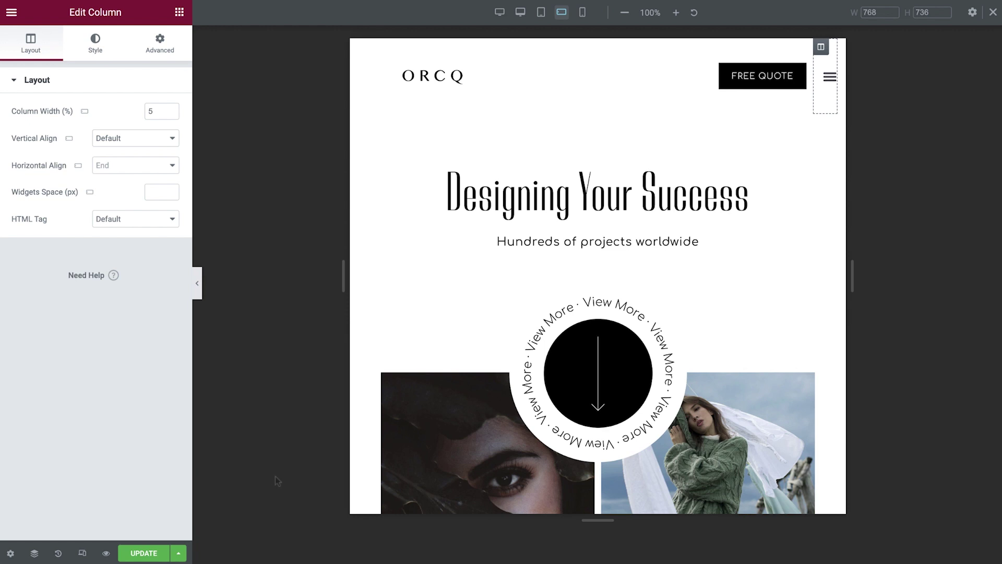
pyautogui.click(144, 553)
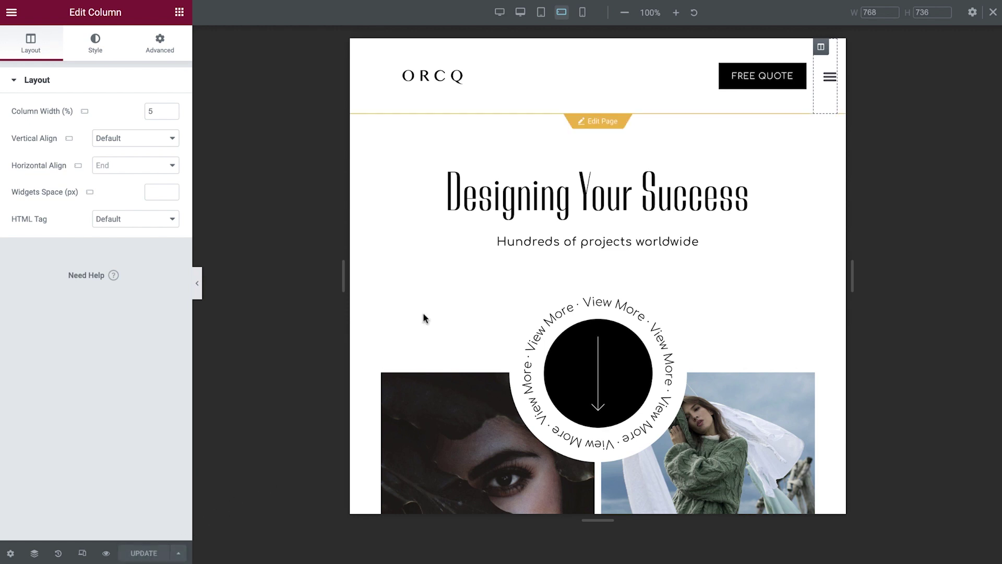
# Step: Scroll down below the hero section and open the seven-image gallery's settings
pyautogui.click(599, 127)
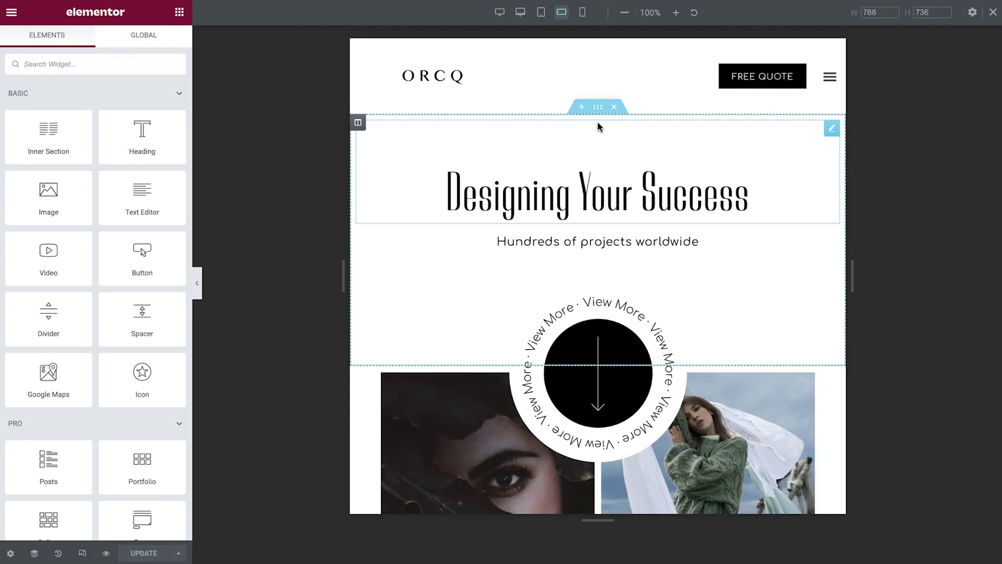
pyautogui.scroll(-3, 359, 420)
pyautogui.scroll(-1, 360, 422)
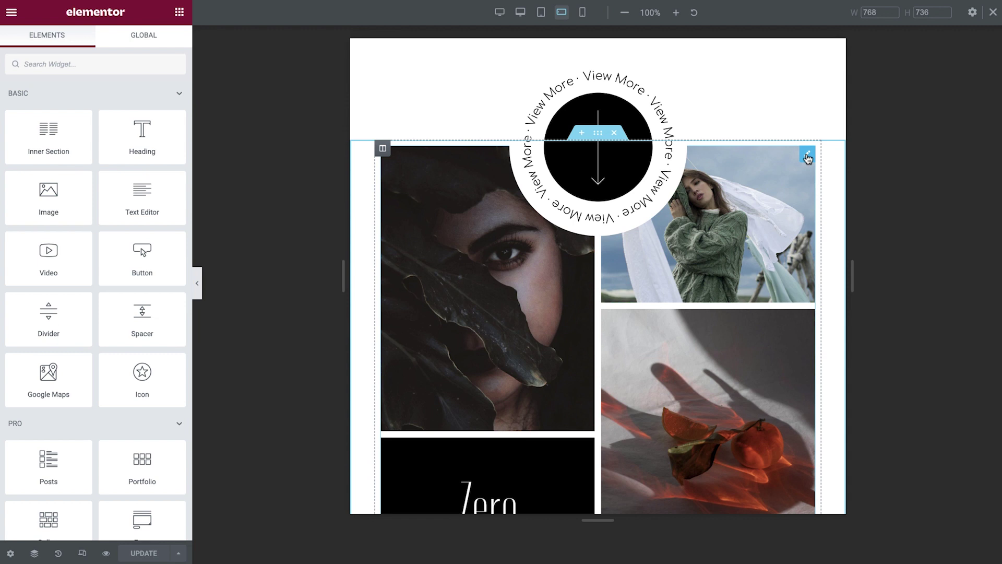
pyautogui.click(808, 155)
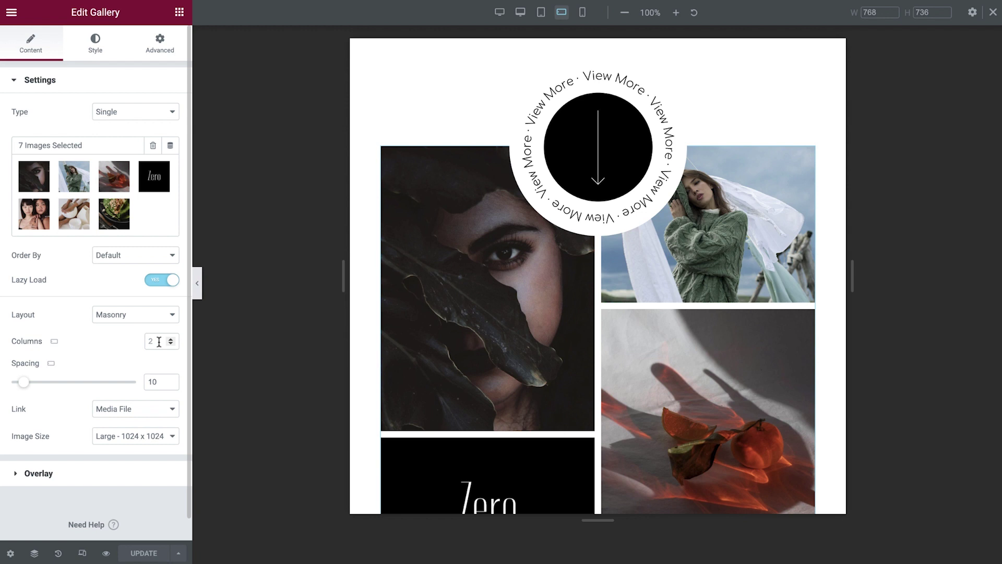
# Step: Switch the gallery's Columns setting to Mobile Extra and set it to 3 columns
pyautogui.click(54, 344)
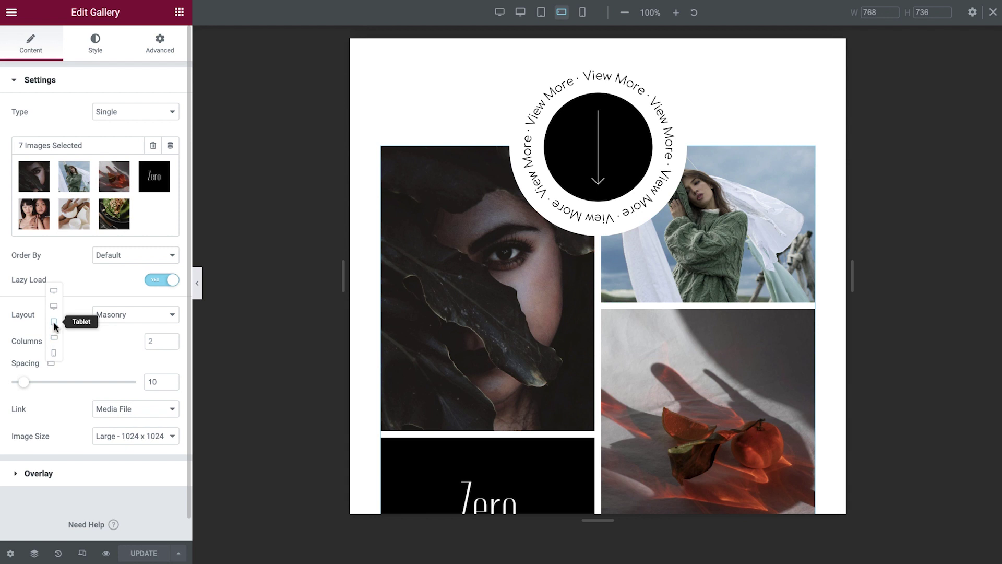
pyautogui.click(54, 322)
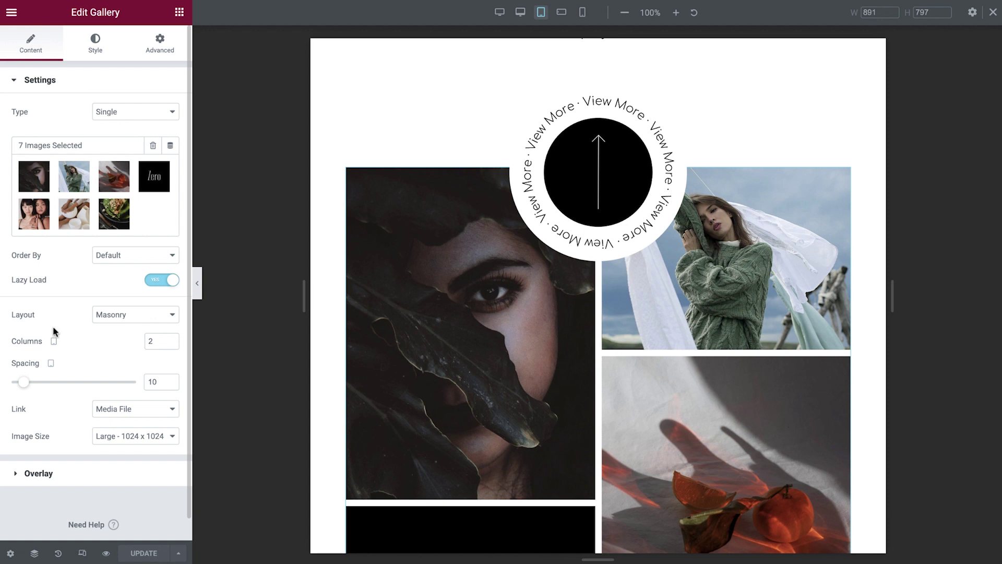
pyautogui.click(53, 341)
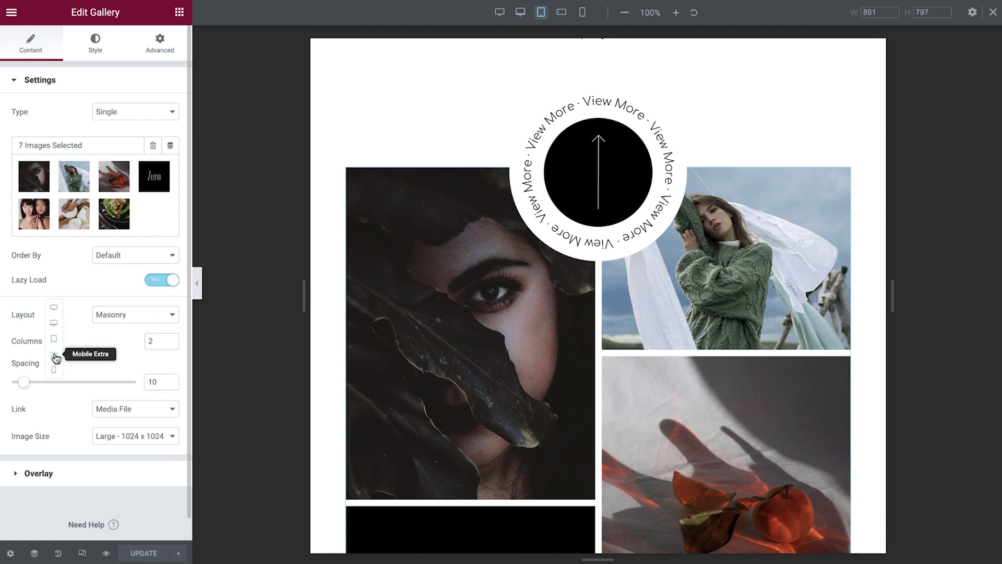
pyautogui.click(54, 357)
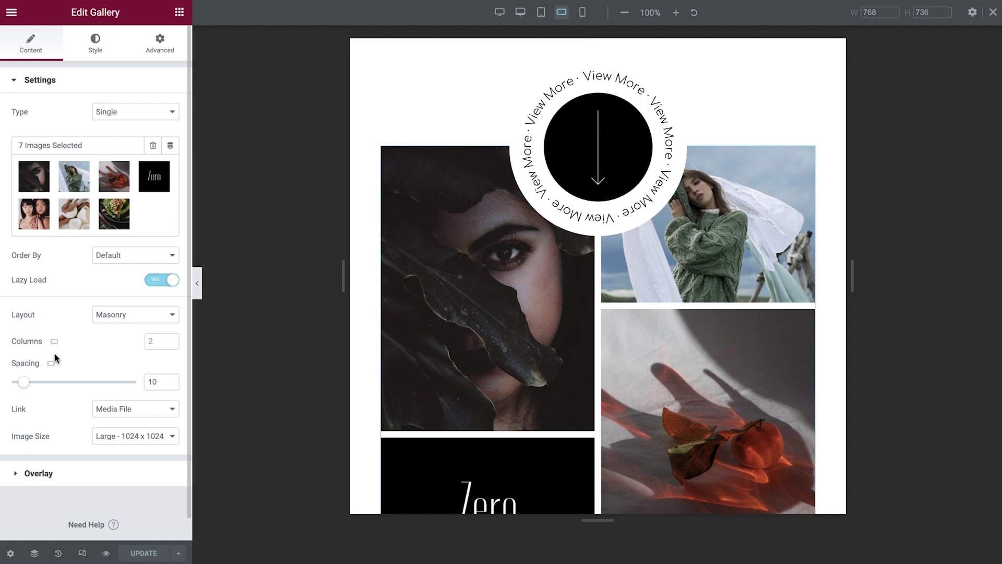
pyautogui.doubleClick(151, 341)
pyautogui.write('3')
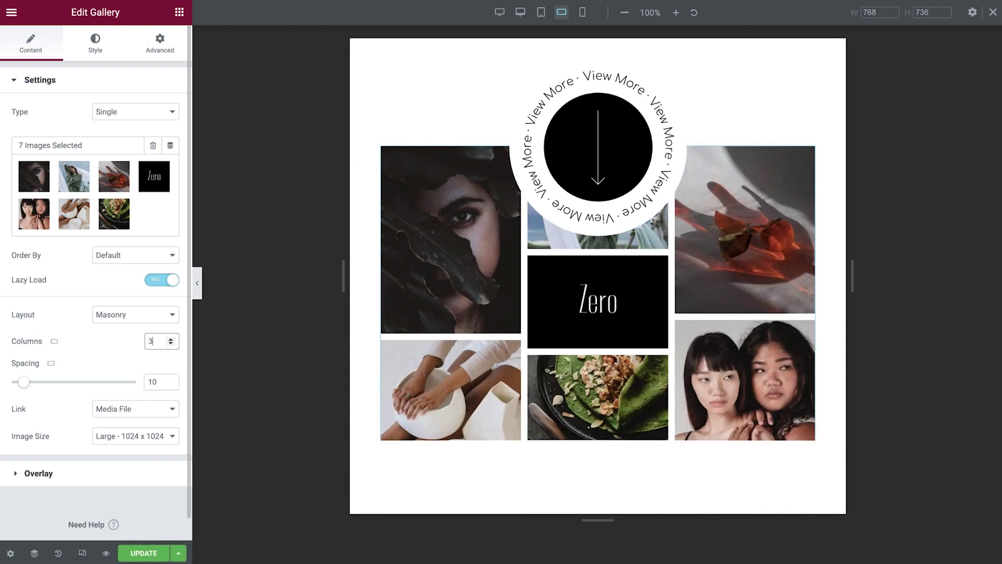
# Step: Try gallery spacing at 15, then return it to 10
pyautogui.click(170, 379)
pyautogui.click(170, 379)
pyautogui.click(170, 378)
pyautogui.click(170, 379)
pyautogui.click(171, 379)
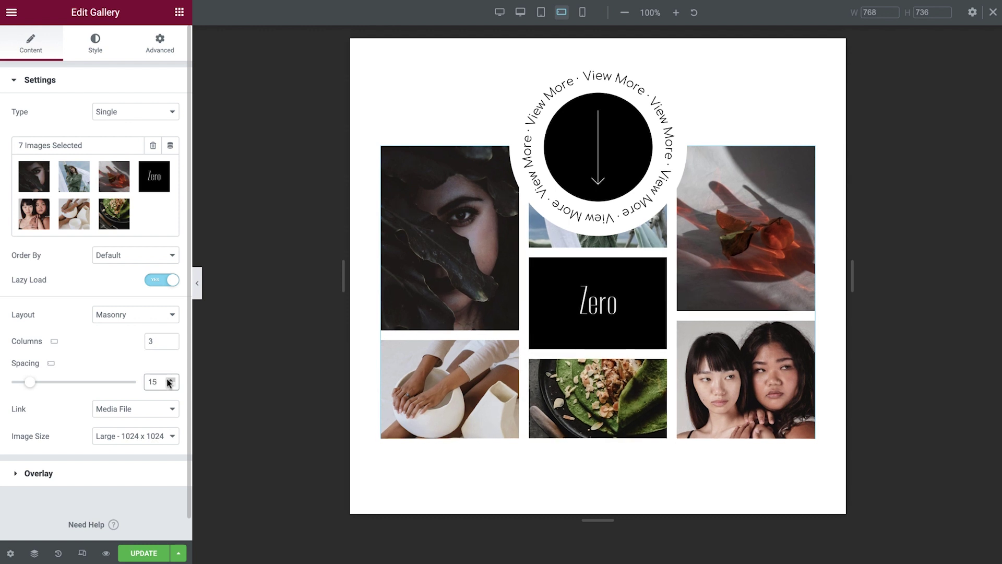
pyautogui.click(171, 385)
pyautogui.click(170, 385)
pyautogui.click(170, 385)
pyautogui.click(171, 385)
pyautogui.click(170, 385)
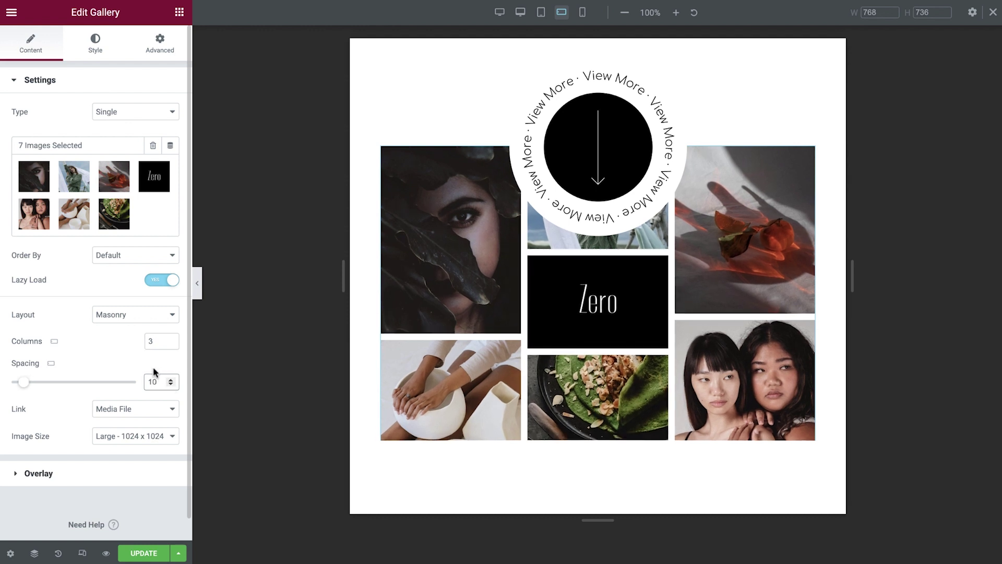
pyautogui.click(54, 370)
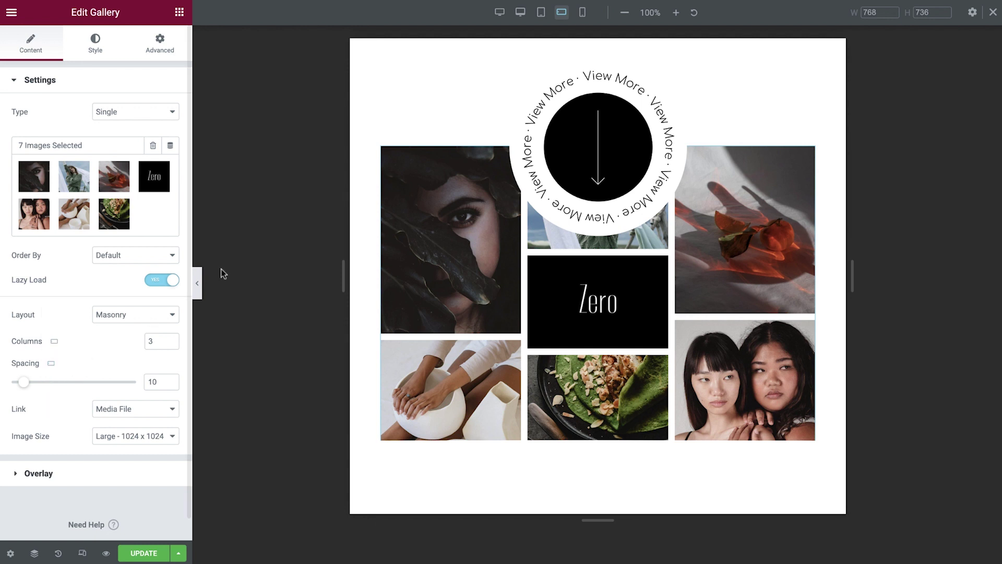
# Step: Preview at Mobile width and scroll through the gallery's single-column layout
pyautogui.click(583, 12)
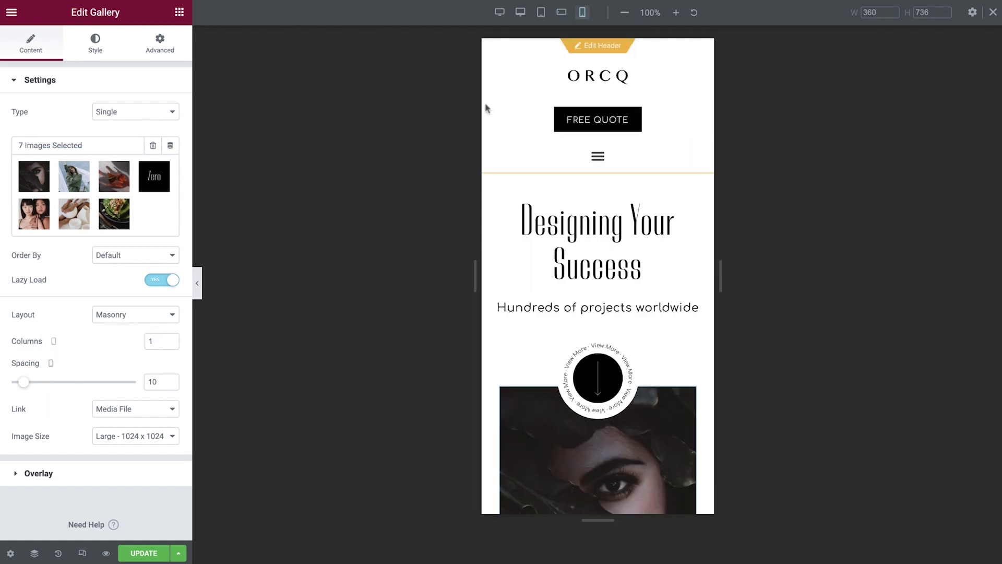
pyautogui.scroll(-10, 486, 108)
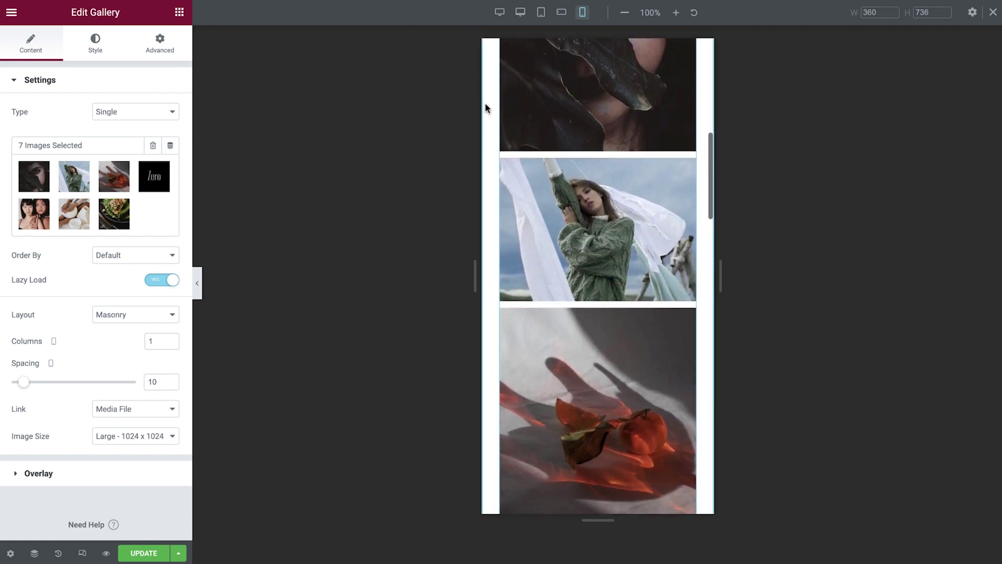
pyautogui.scroll(-2, 485, 103)
pyautogui.scroll(6, 484, 103)
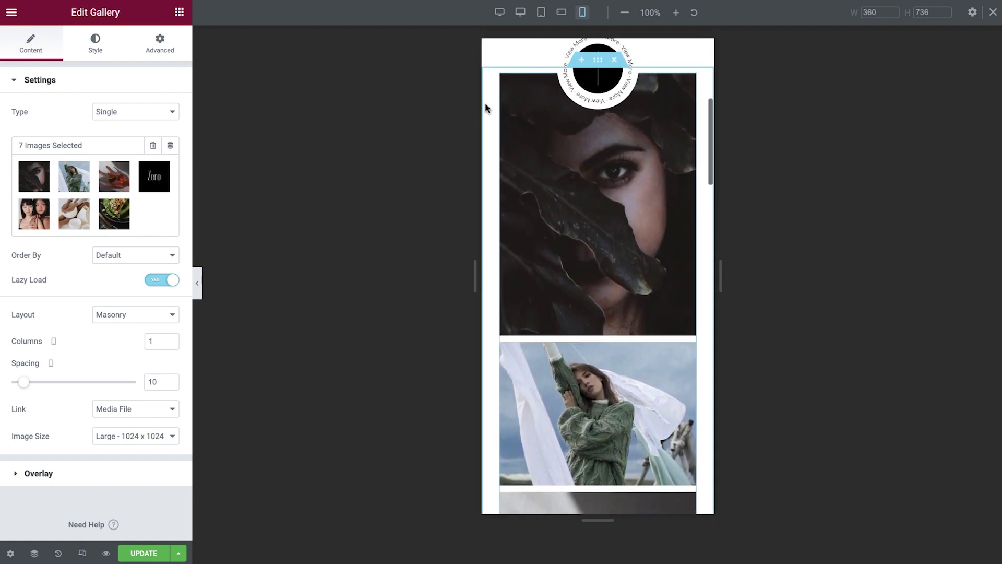
pyautogui.scroll(5, 484, 103)
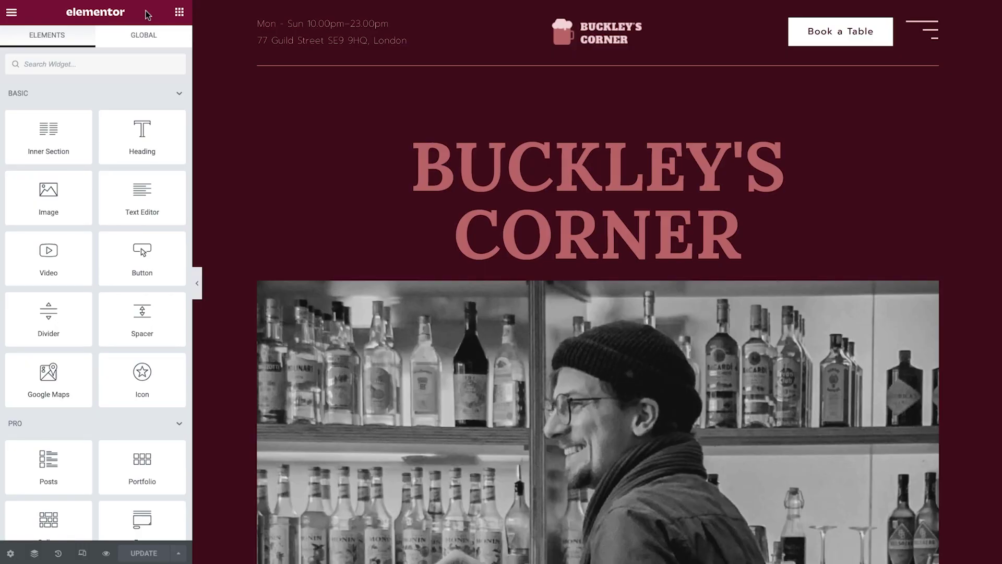
# Step: Add a 2400 px Widescreen breakpoint to the Buckley's Corner site's active breakpoints
pyautogui.hotkey('ctrl', 'shift', 'm')
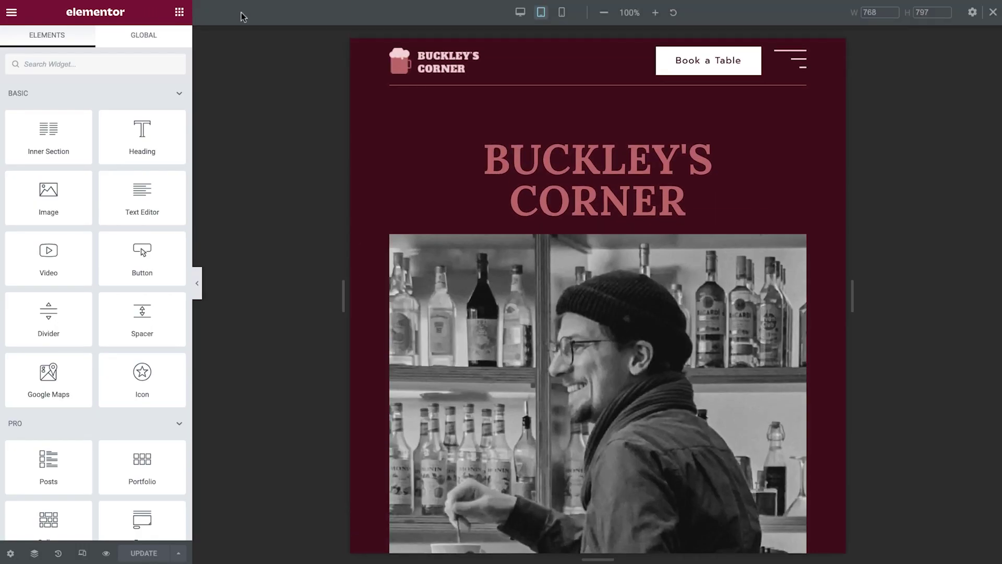
pyautogui.click(559, 14)
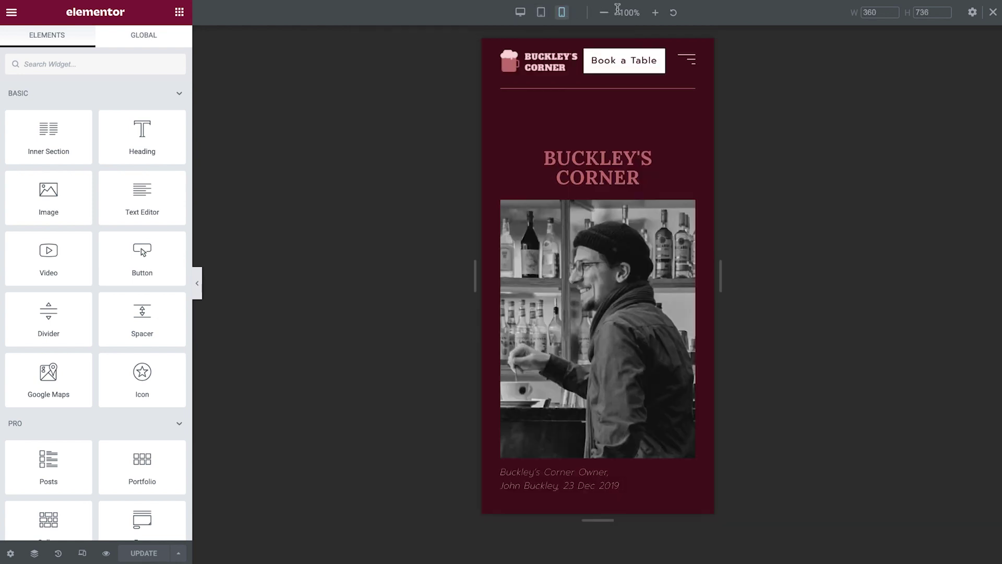
pyautogui.click(971, 14)
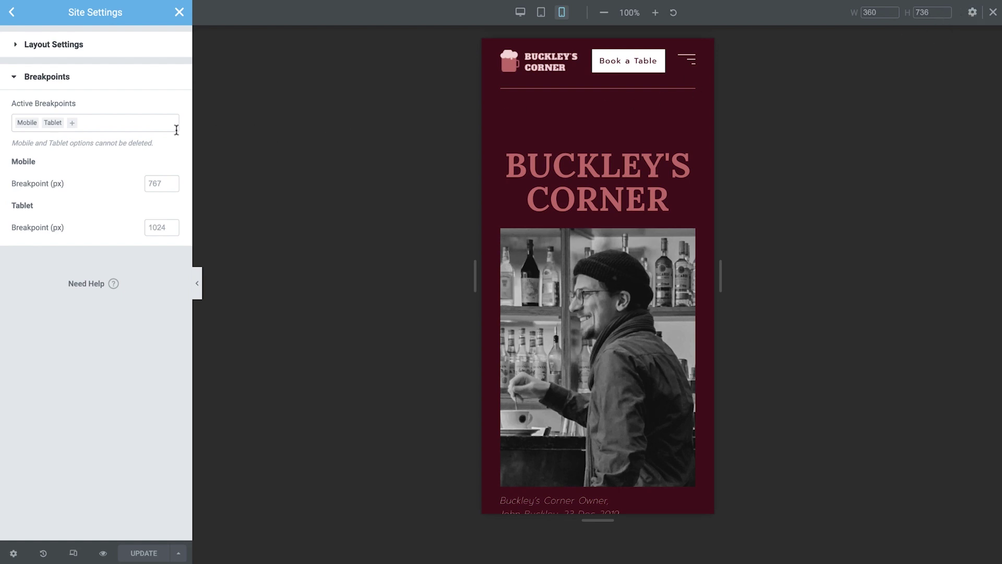
pyautogui.click(74, 128)
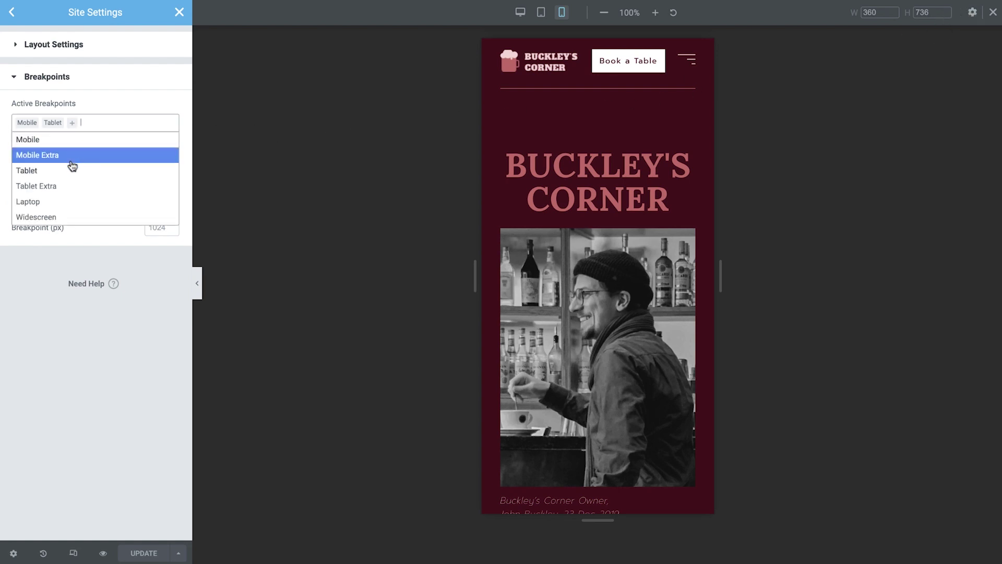
pyautogui.click(68, 216)
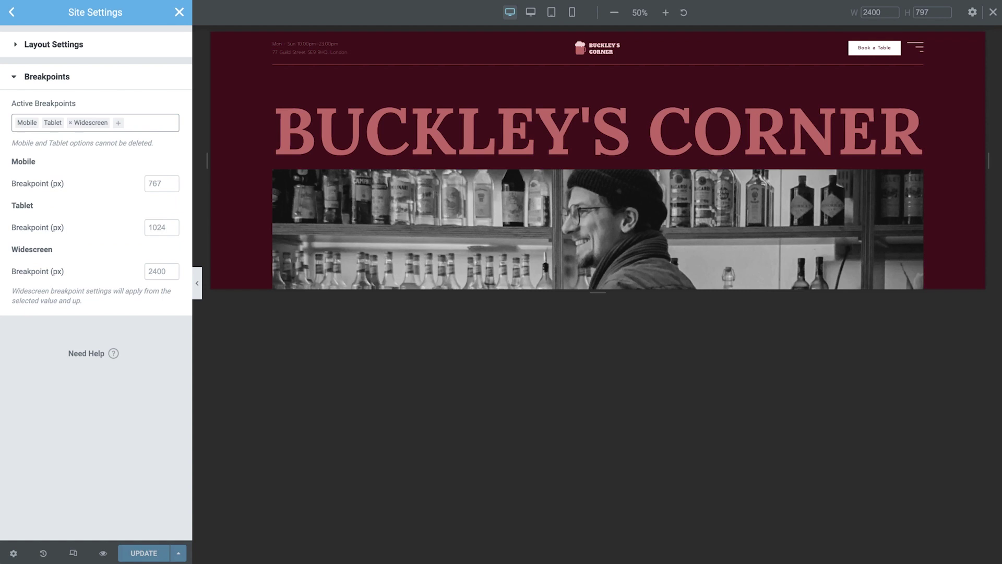